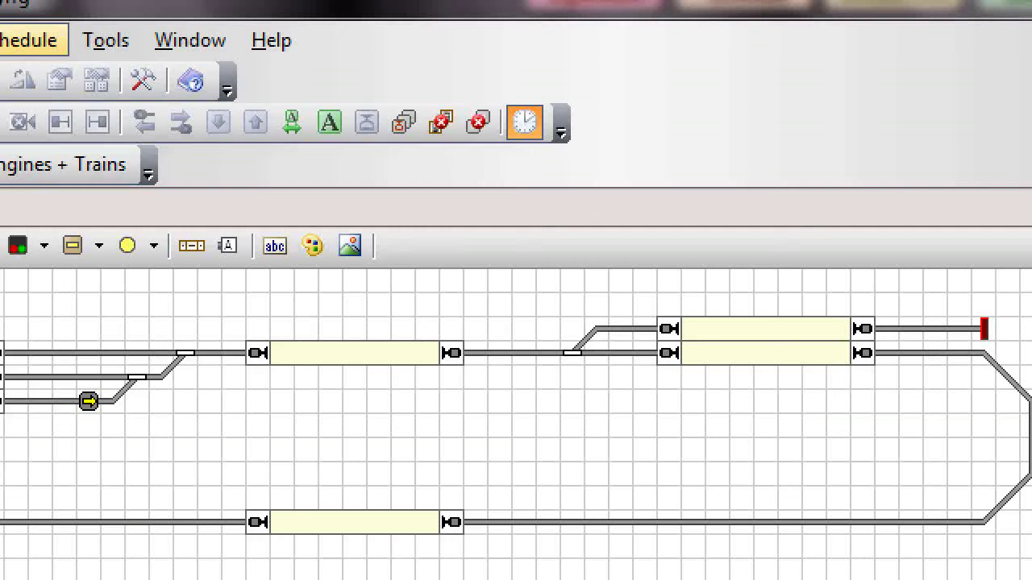
Open a new dispatcher window, move it to the upper left and widen it to show the layout
{"action": "left_click", "coordinate": [190, 50]}
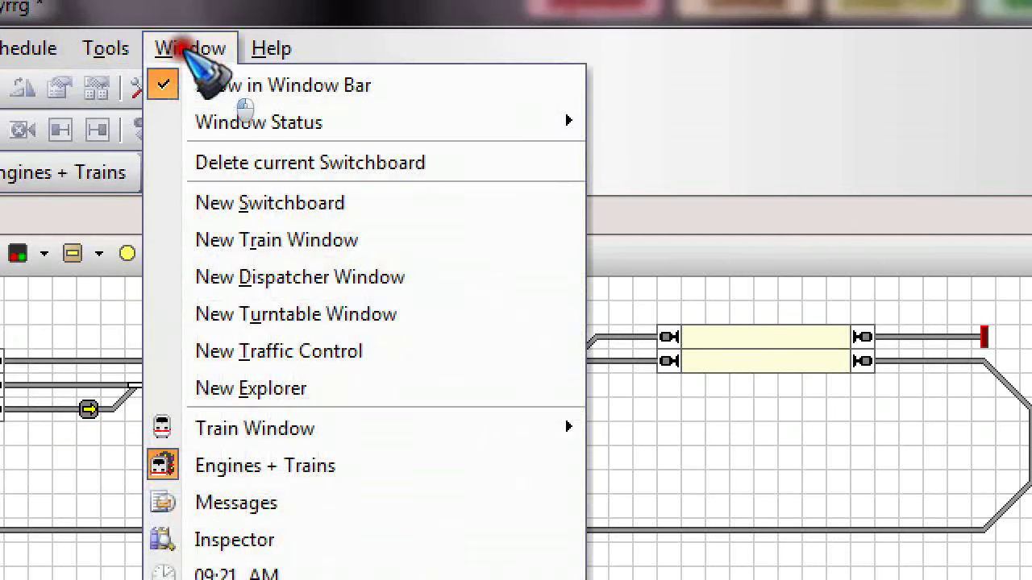
{"action": "left_click", "coordinate": [481, 279]}
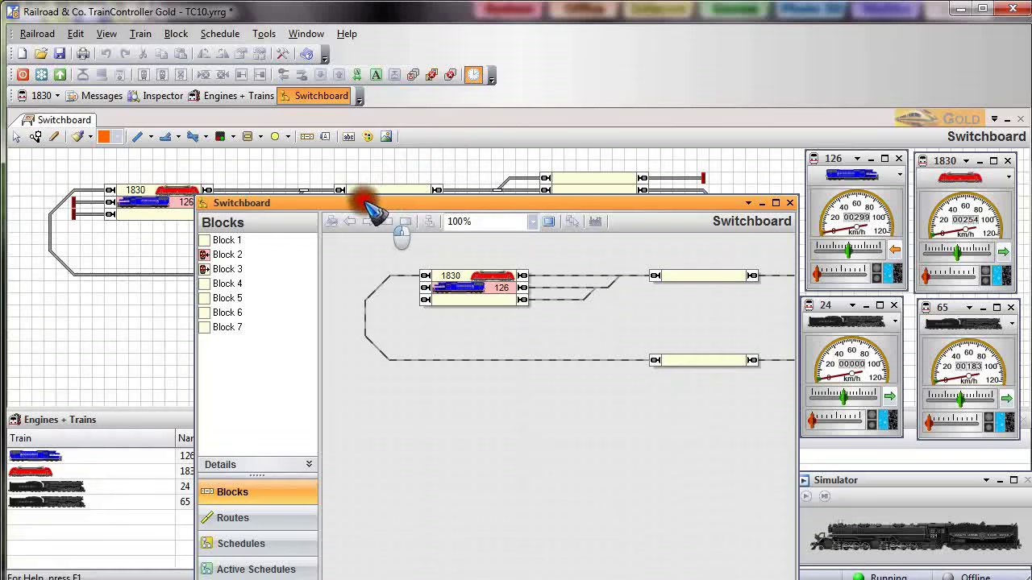
{"action": "left_click_drag", "start_coordinate": [368, 207], "coordinate": [180, 142]}
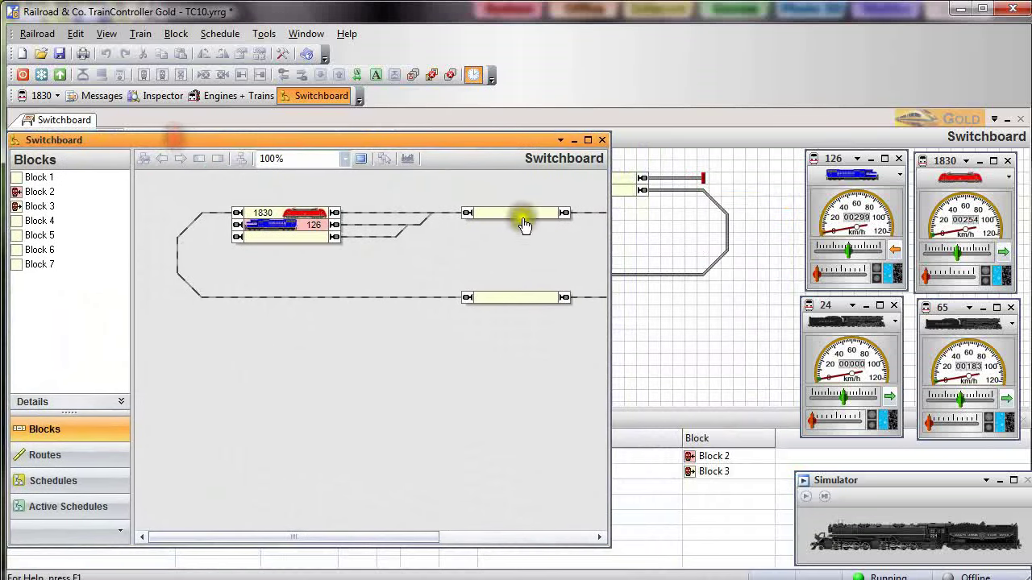
{"action": "left_click_drag", "start_coordinate": [610, 224], "coordinate": [928, 265]}
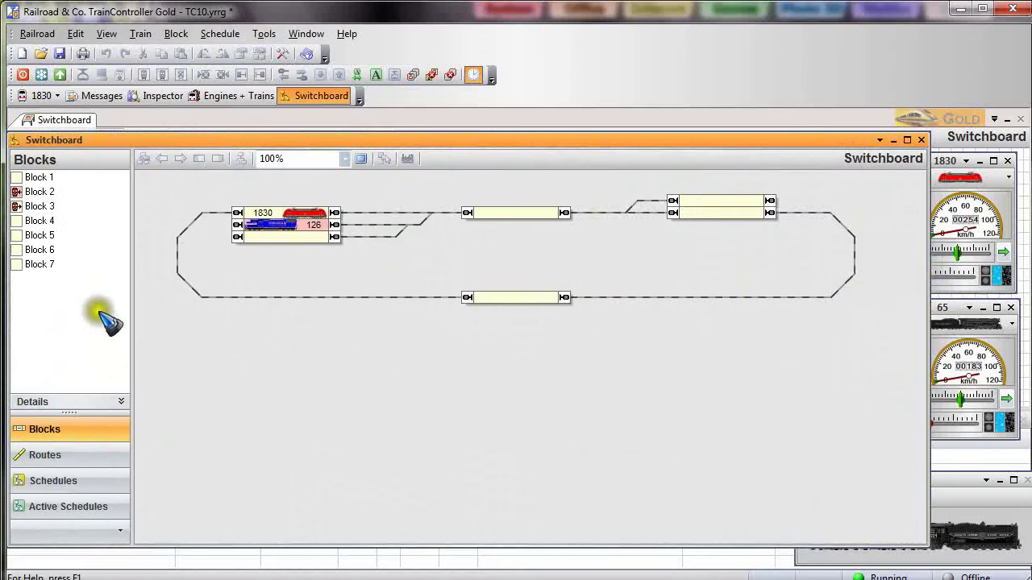
Show the Schedules list in Edit Mode and delete the AutoTrain and Block 3 - Block 3 schedules
{"action": "left_click", "coordinate": [72, 459]}
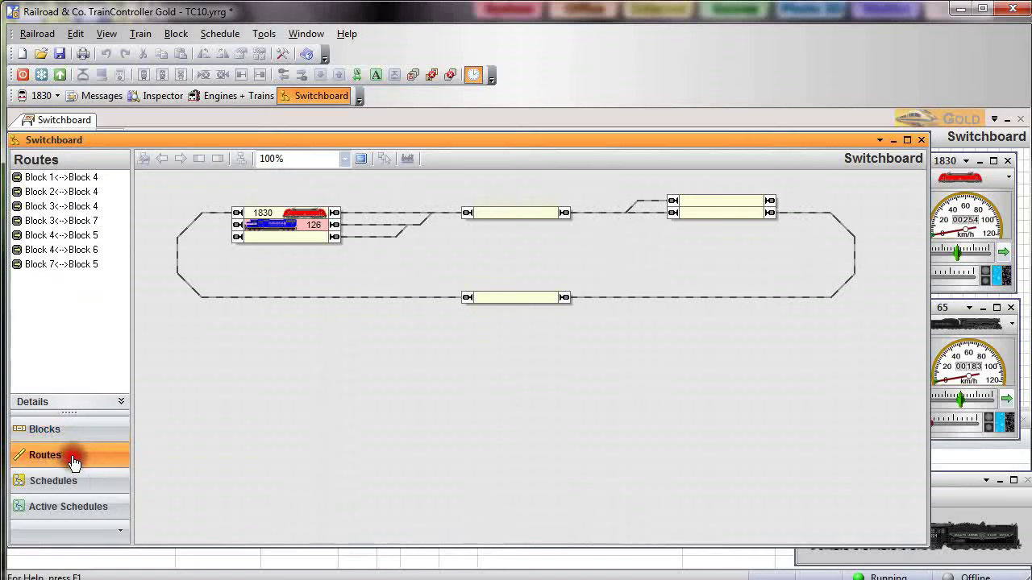
{"action": "left_click", "coordinate": [71, 484]}
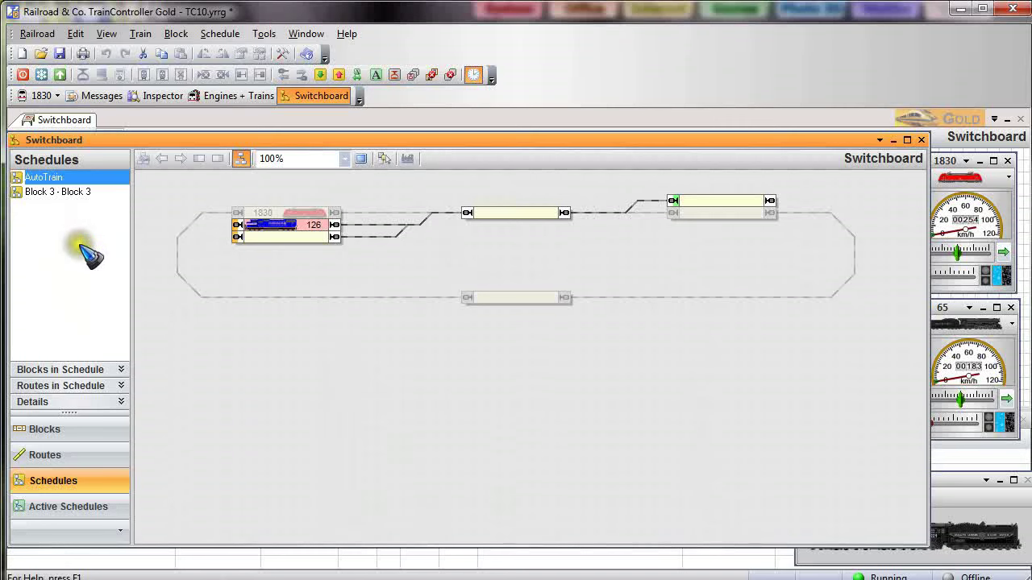
{"action": "left_click", "coordinate": [283, 53]}
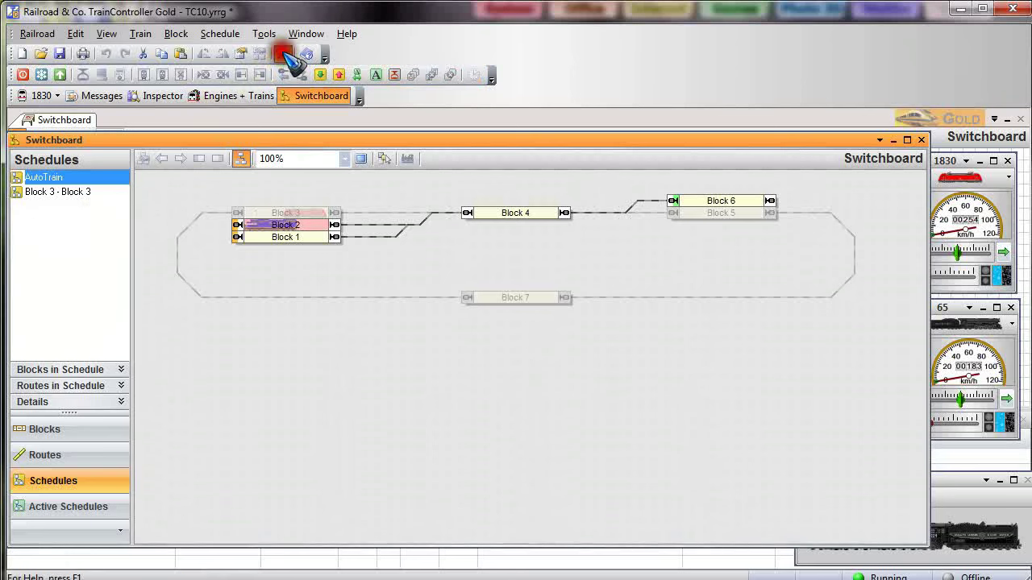
{"action": "right_click", "coordinate": [50, 172]}
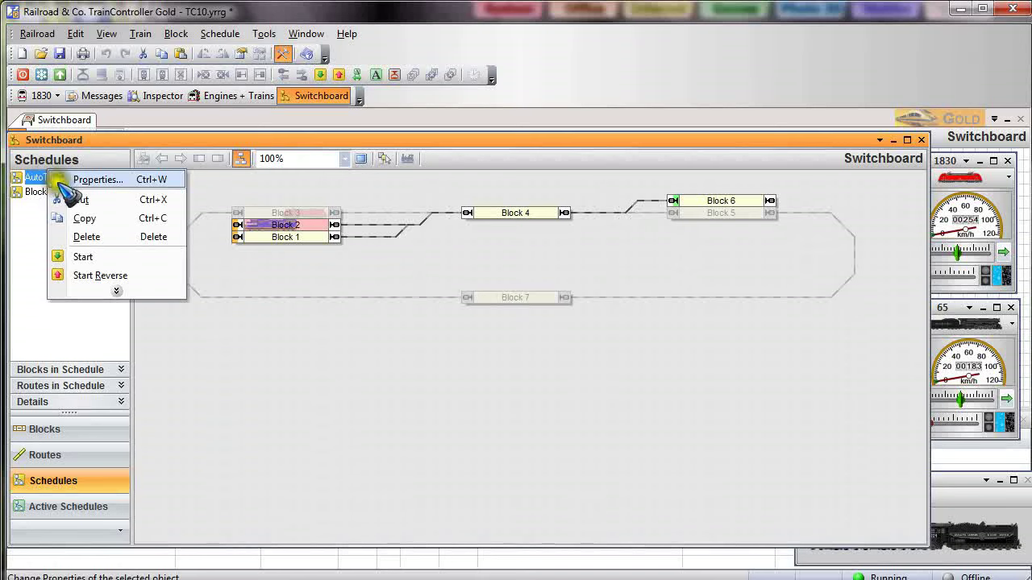
{"action": "left_click", "coordinate": [103, 238]}
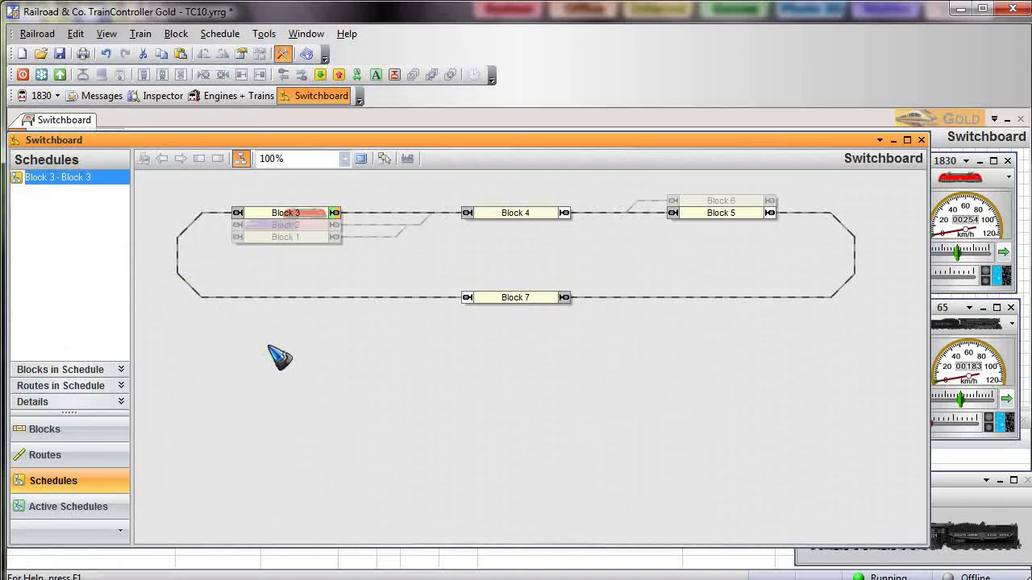
{"action": "key", "text": "Delete"}
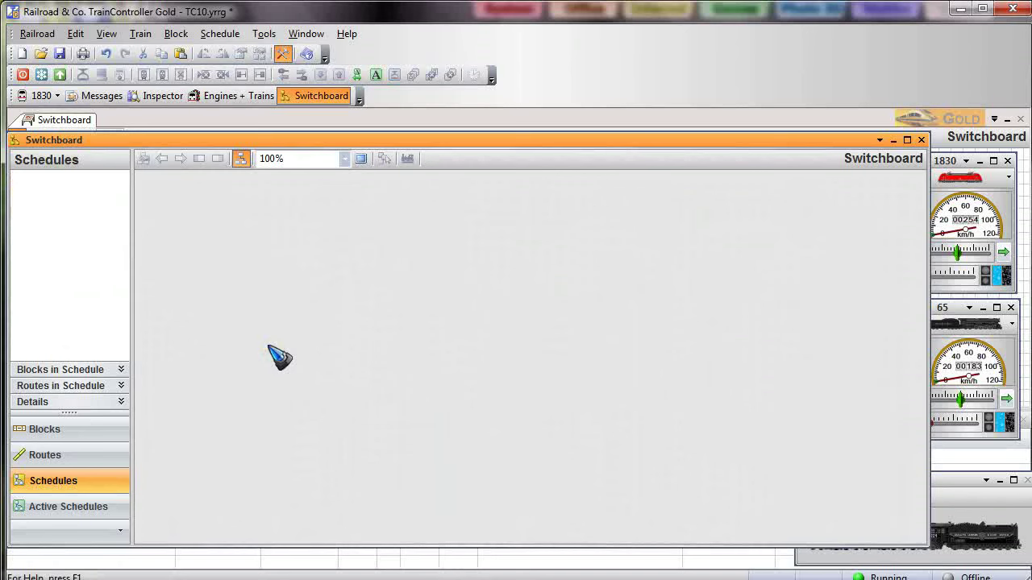
{"action": "left_click", "coordinate": [273, 347]}
{"action": "left_click", "coordinate": [277, 345]}
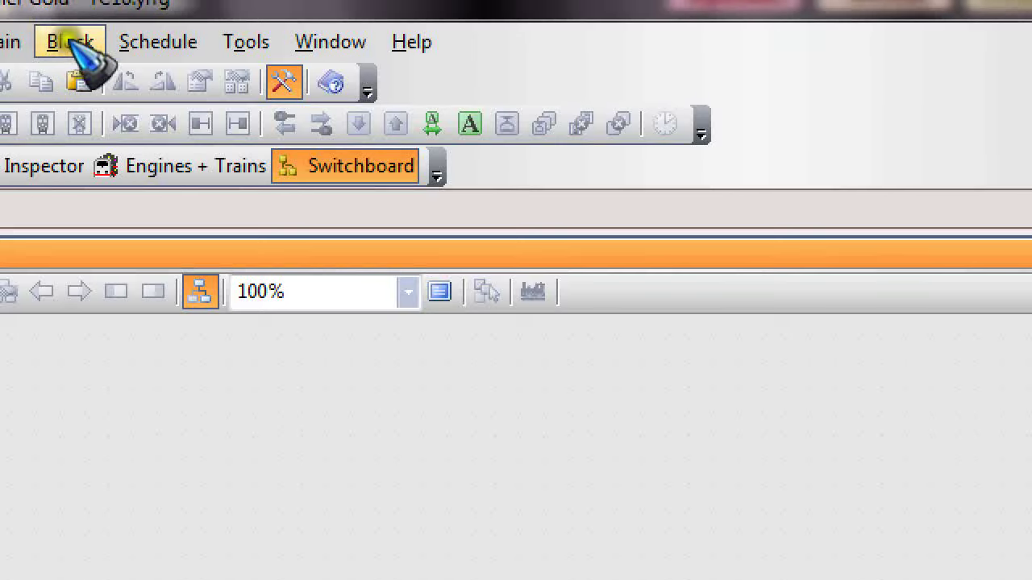
Create Schedule 1 and set its name to Shuttle01, type to Shuttle and Repeat Count to 0
{"action": "left_click", "coordinate": [147, 42]}
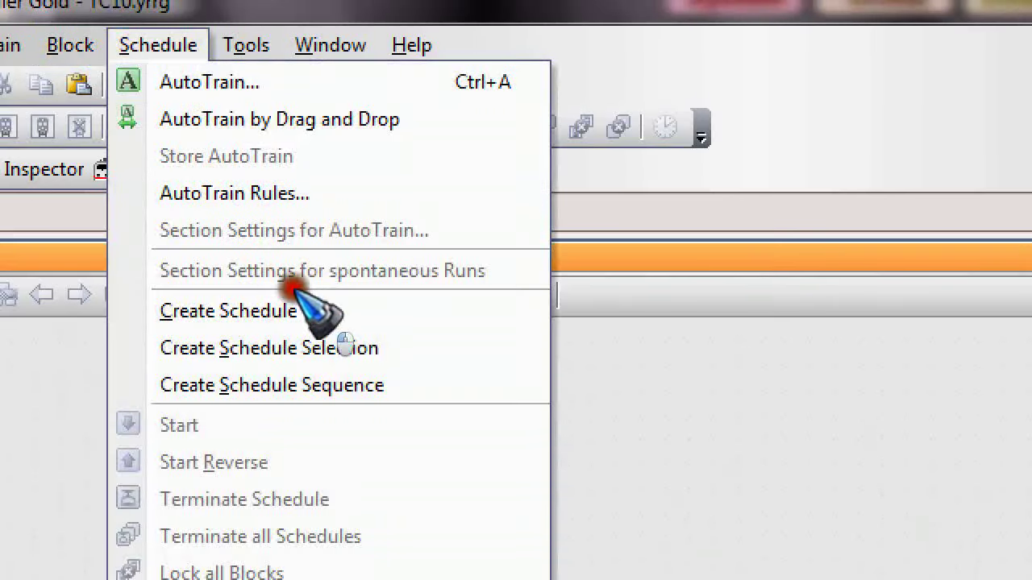
{"action": "left_click", "coordinate": [435, 308]}
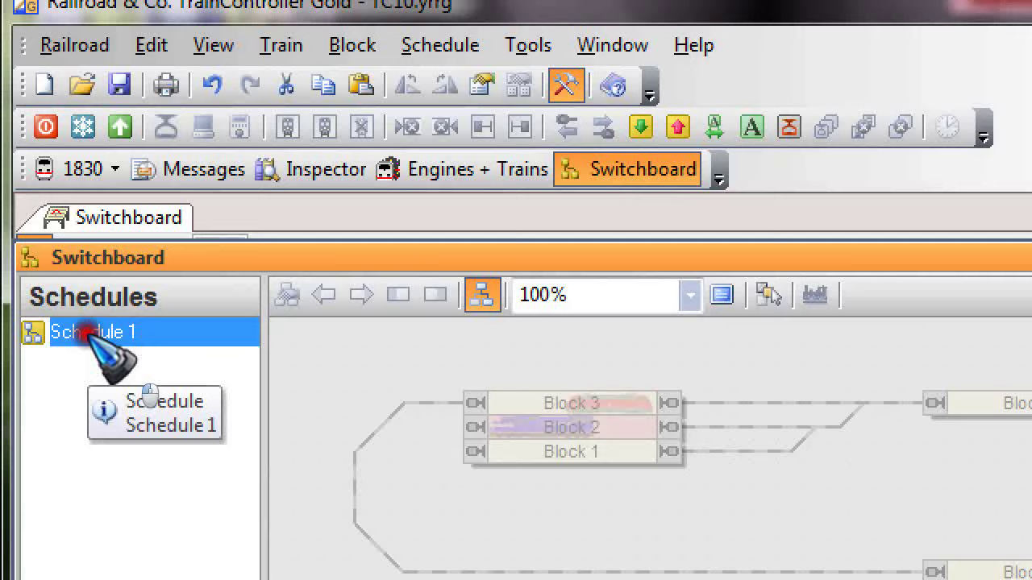
{"action": "double_click", "coordinate": [85, 334]}
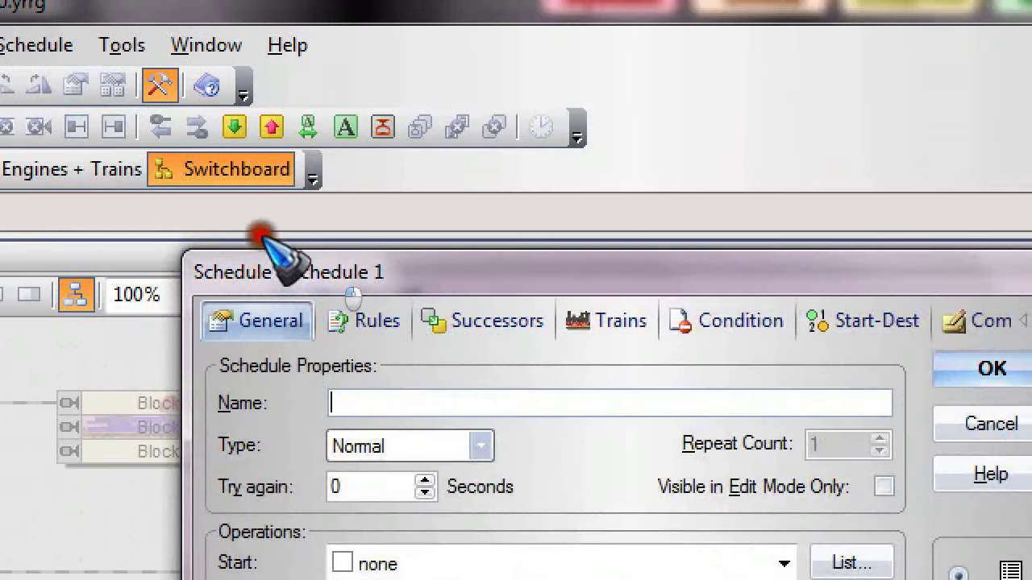
{"action": "left_click", "coordinate": [368, 410]}
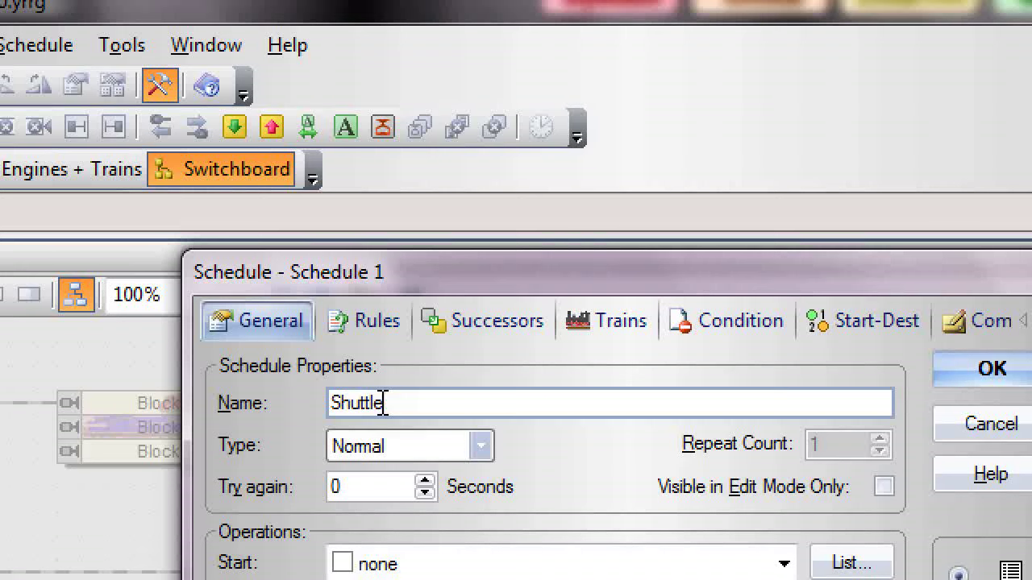
{"action": "left_click", "coordinate": [421, 446]}
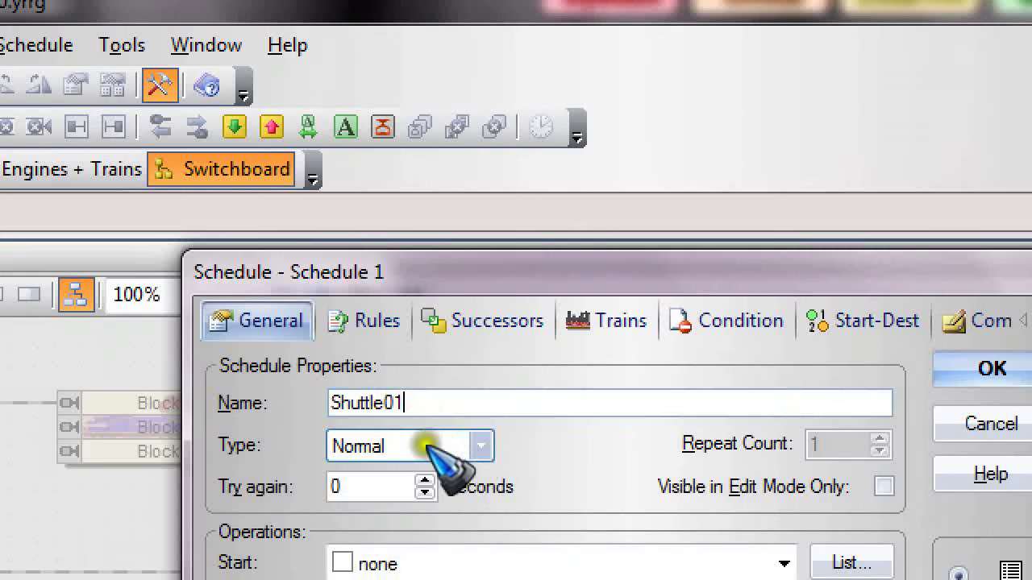
{"action": "left_click", "coordinate": [427, 450]}
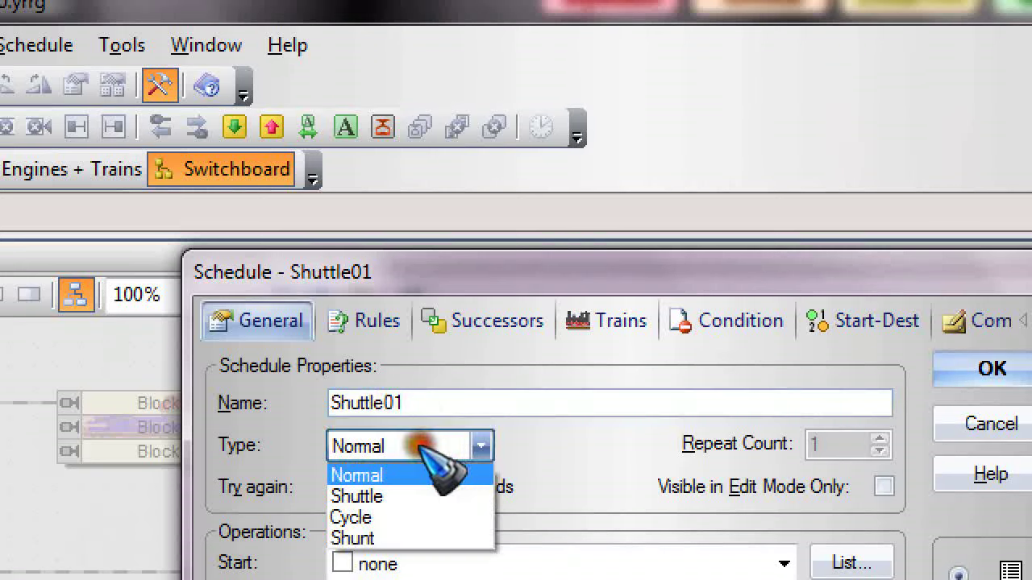
{"action": "left_click", "coordinate": [375, 495]}
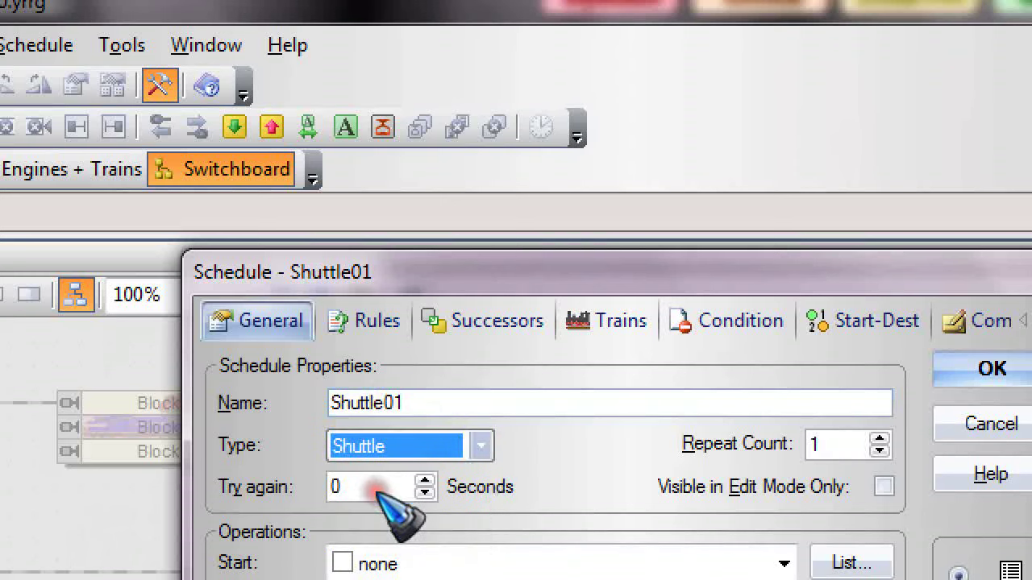
{"action": "double_click", "coordinate": [822, 443]}
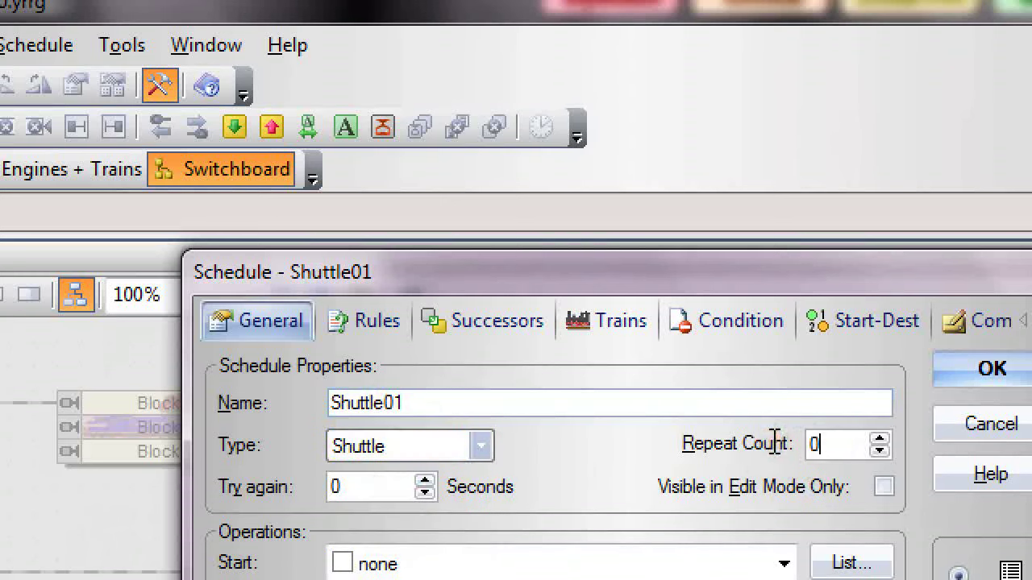
Confirm Shuttle01 and trace its path from Block 1 through Block 4 and Block 5 toward Block 6
{"action": "left_click", "coordinate": [988, 369]}
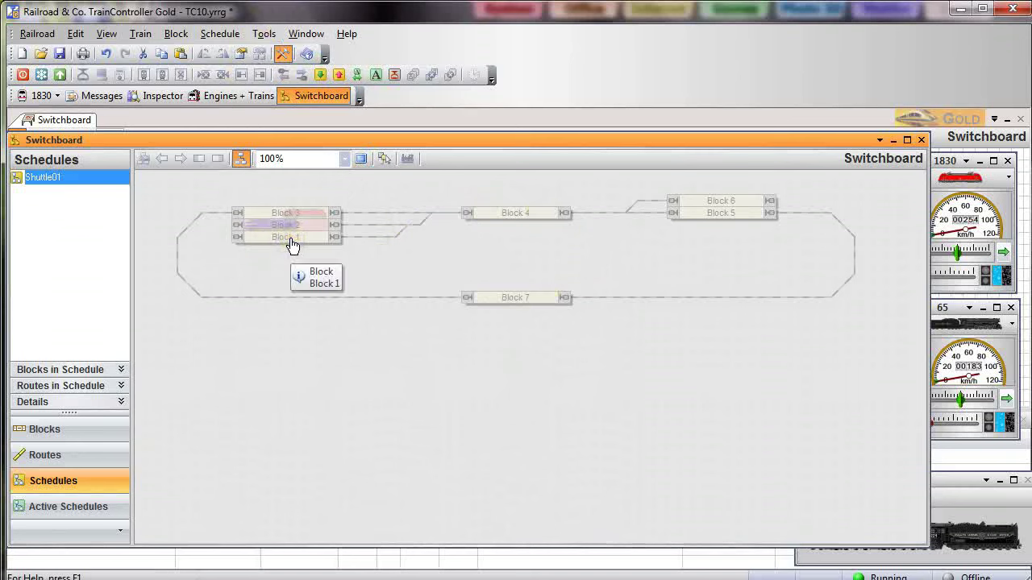
{"action": "left_click_drag", "start_coordinate": [291, 244], "coordinate": [386, 233]}
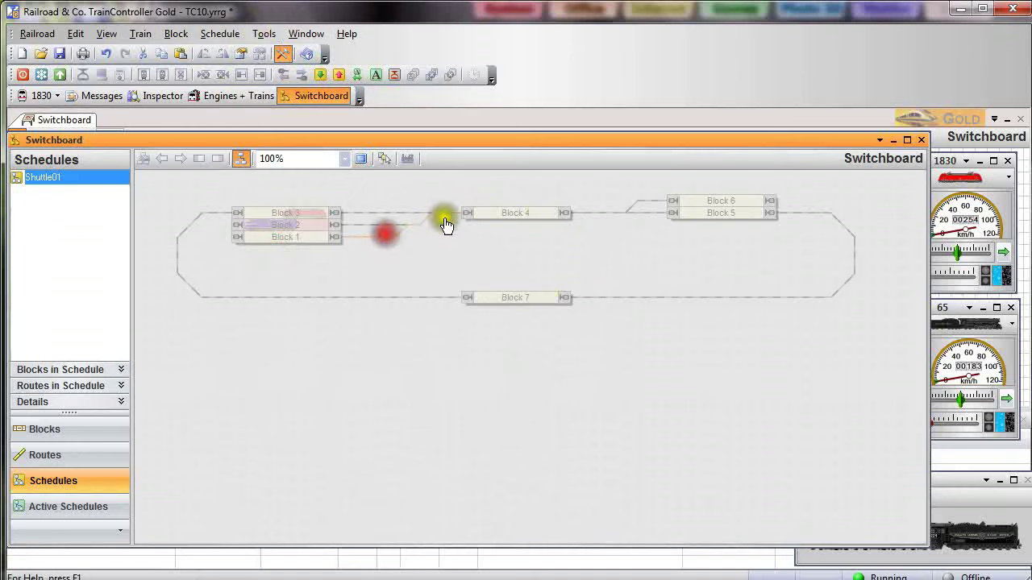
{"action": "left_click", "coordinate": [484, 213]}
{"action": "left_click", "coordinate": [690, 212]}
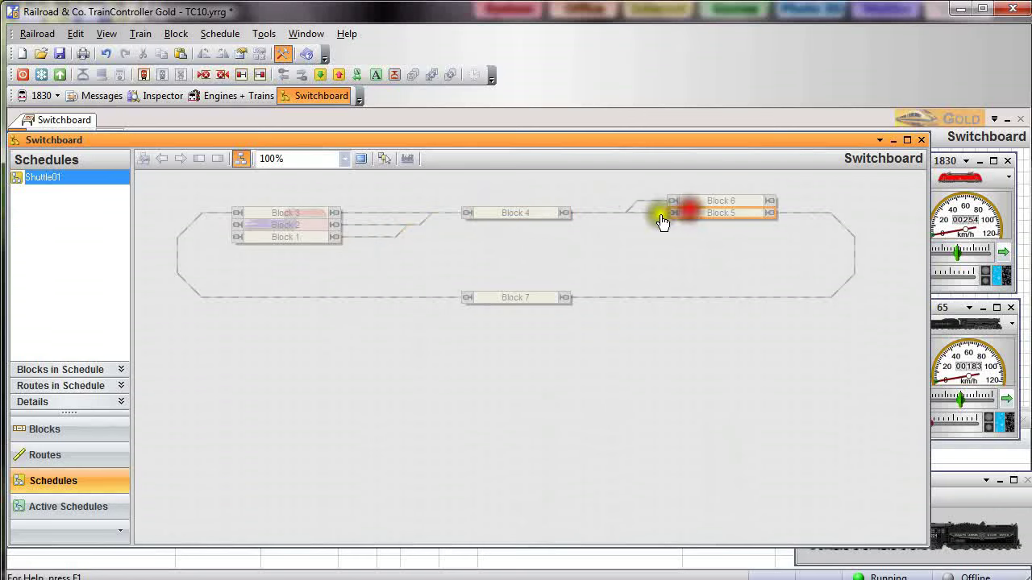
{"action": "left_click", "coordinate": [606, 213]}
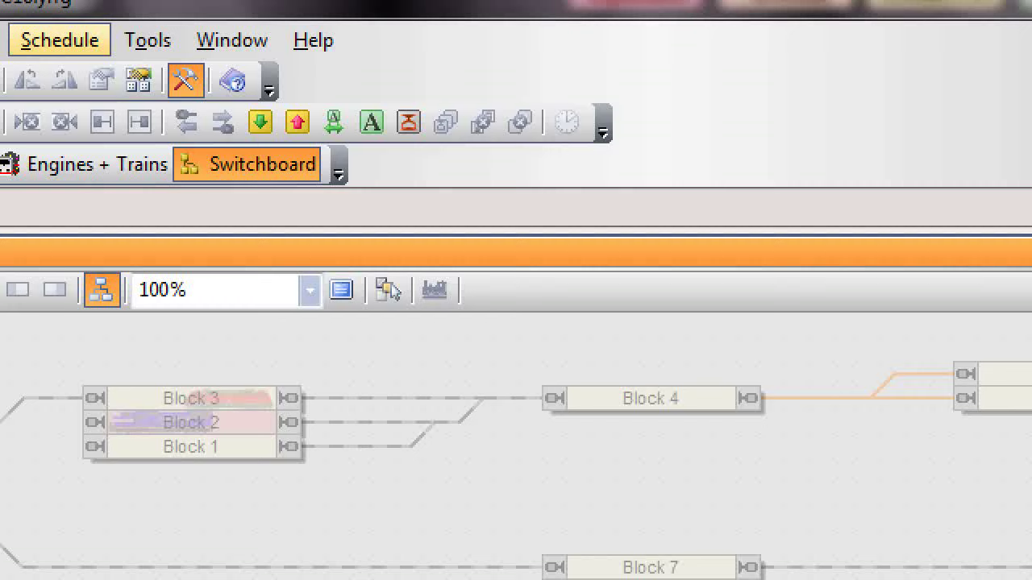
Turn on picking blocks from the diagram and pick Block 1, Block 4 and Block 6 for Shuttle01
{"action": "left_click", "coordinate": [263, 33]}
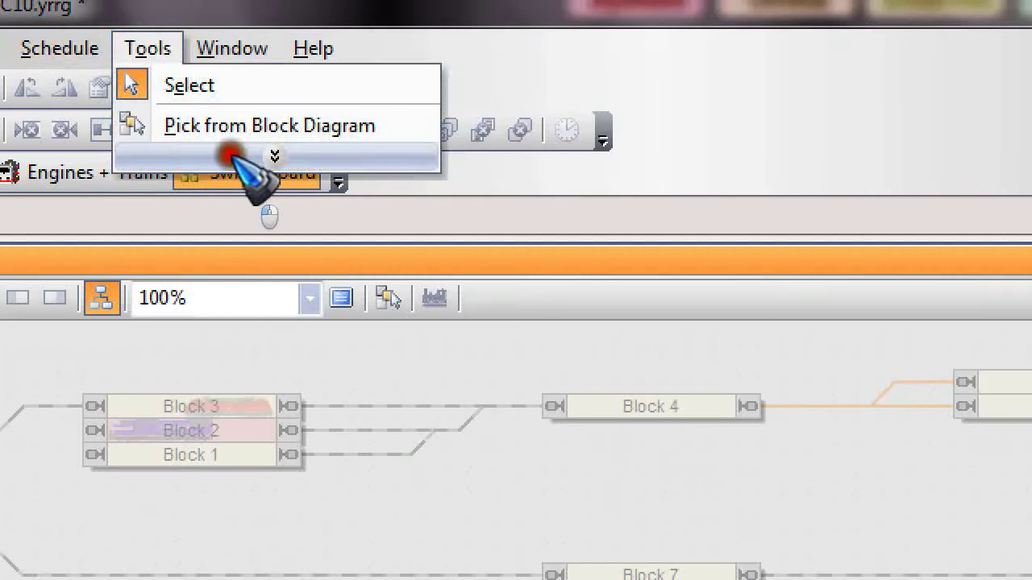
{"action": "left_click", "coordinate": [399, 125]}
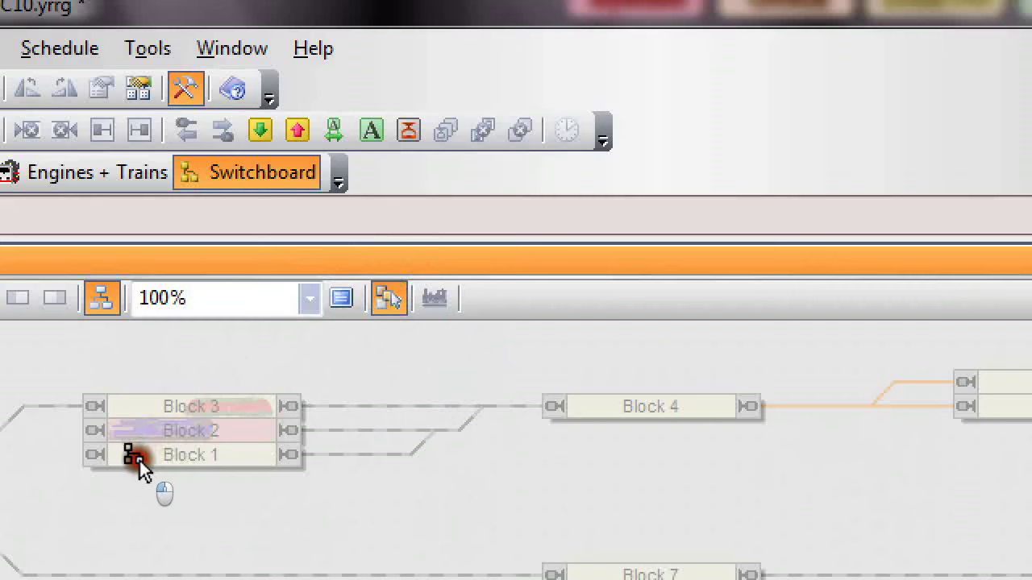
{"action": "left_click", "coordinate": [190, 458]}
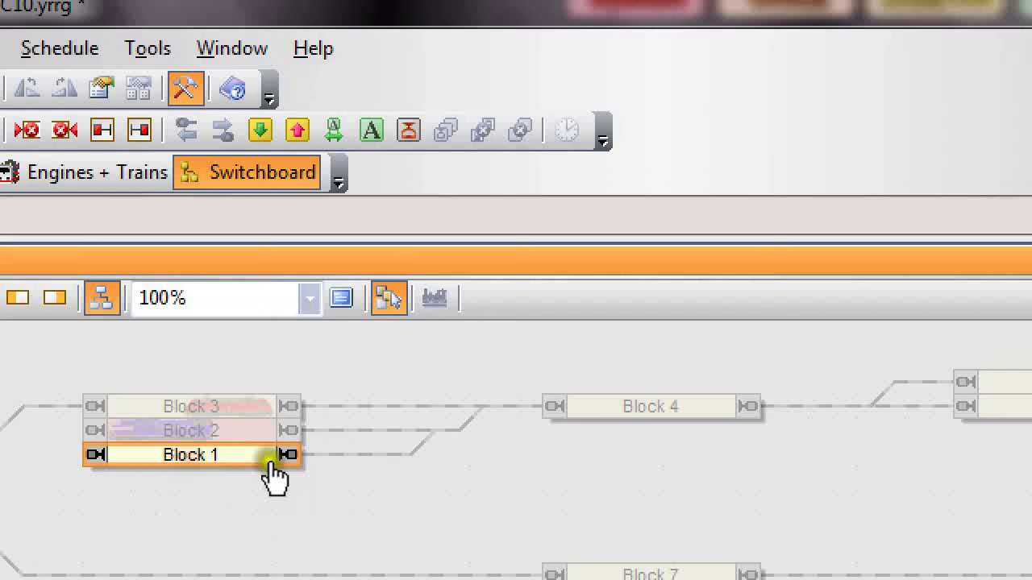
{"action": "left_click", "coordinate": [620, 411]}
{"action": "mouse_move", "coordinate": [618, 422]}
{"action": "left_mouse_down"}
{"action": "mouse_move", "coordinate": [599, 405]}
{"action": "mouse_move", "coordinate": [279, 456]}
{"action": "mouse_move", "coordinate": [344, 457]}
{"action": "mouse_move", "coordinate": [507, 408]}
{"action": "mouse_move", "coordinate": [486, 405]}
{"action": "mouse_move", "coordinate": [295, 465]}
{"action": "mouse_move", "coordinate": [570, 408]}
{"action": "mouse_move", "coordinate": [291, 454]}
{"action": "mouse_move", "coordinate": [493, 410]}
{"action": "mouse_move", "coordinate": [484, 415]}
{"action": "left_mouse_up"}
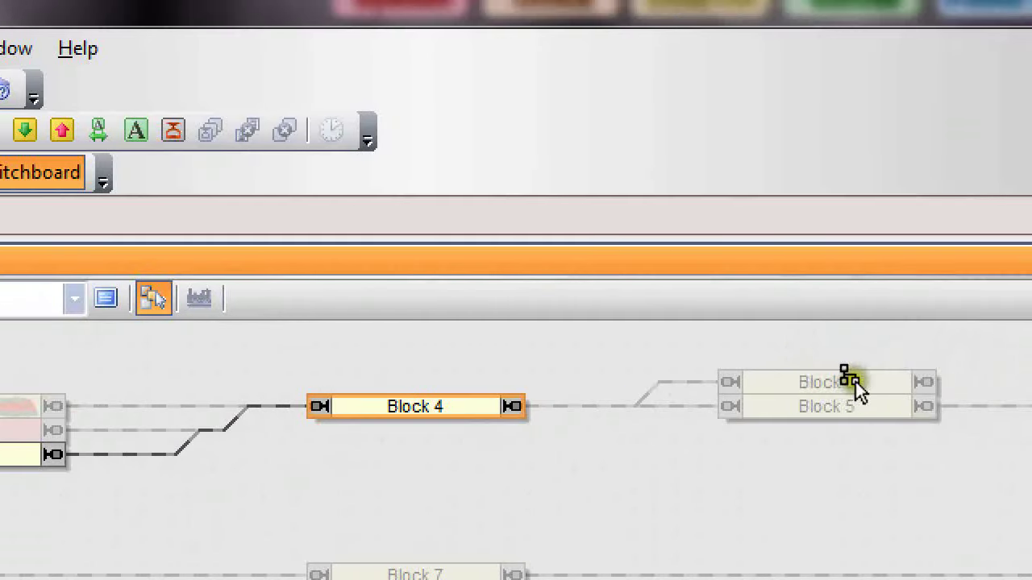
{"action": "left_click", "coordinate": [855, 381]}
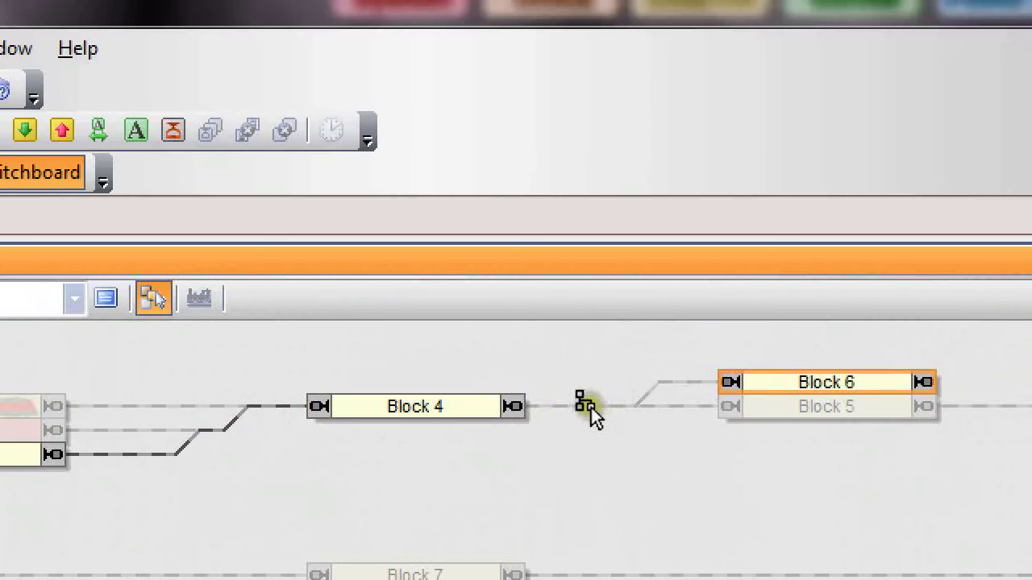
Extend the schedule through the turnout after Block 4, exclude Block 5, and set the Block 4–Block 6 route
{"action": "left_click", "coordinate": [583, 407]}
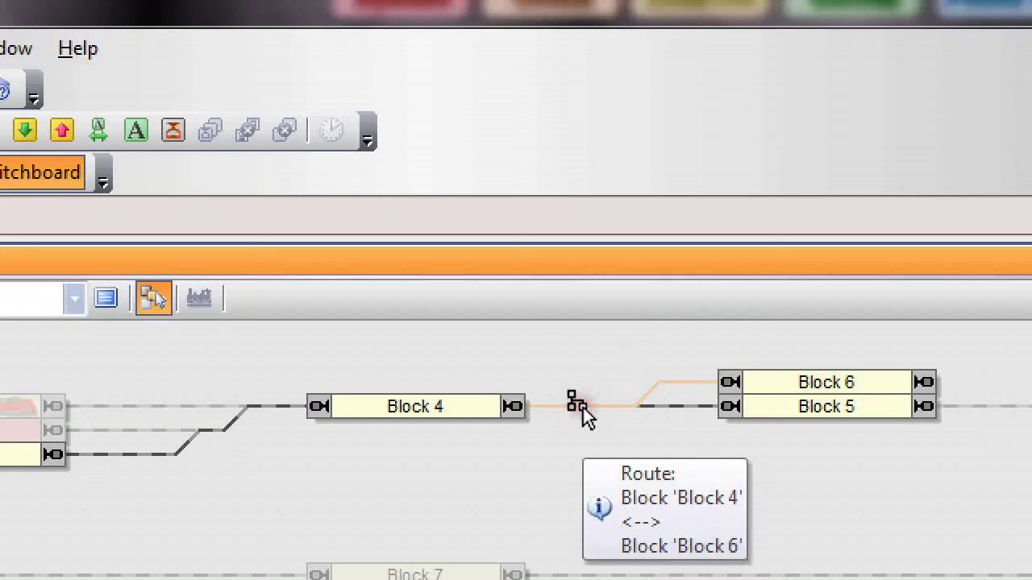
{"action": "left_click", "coordinate": [779, 407]}
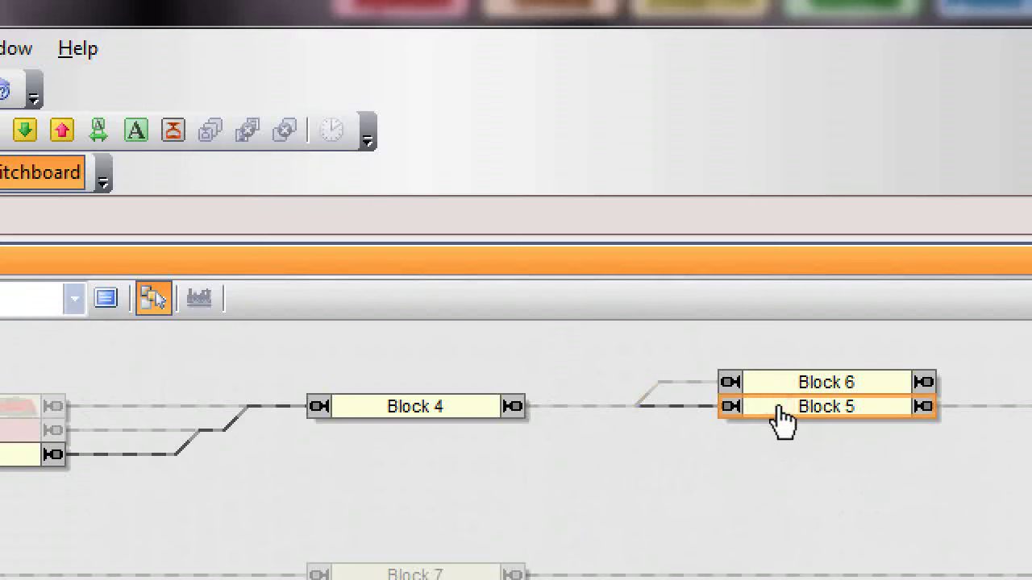
{"action": "left_click", "coordinate": [779, 408]}
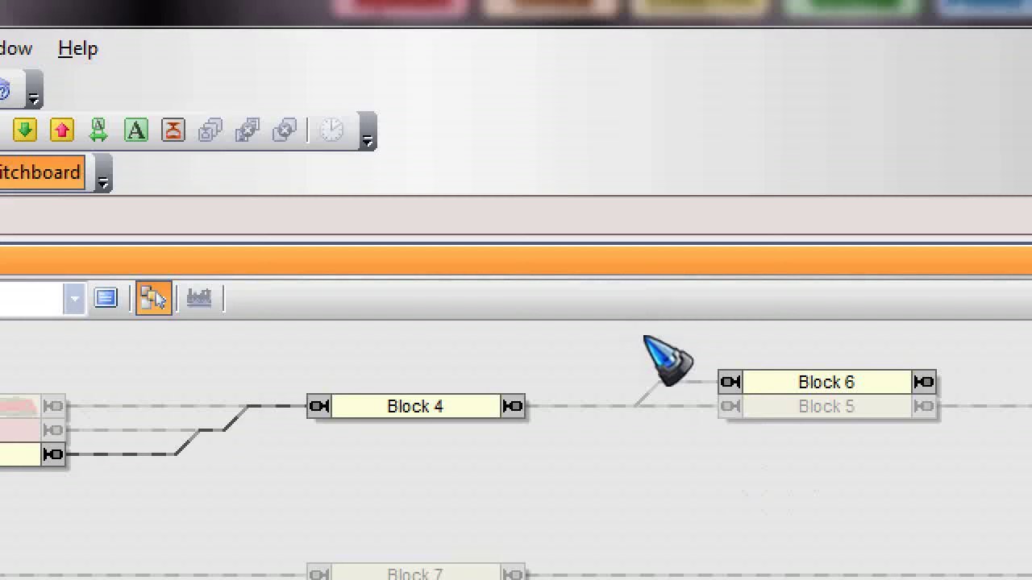
{"action": "left_click", "coordinate": [659, 379]}
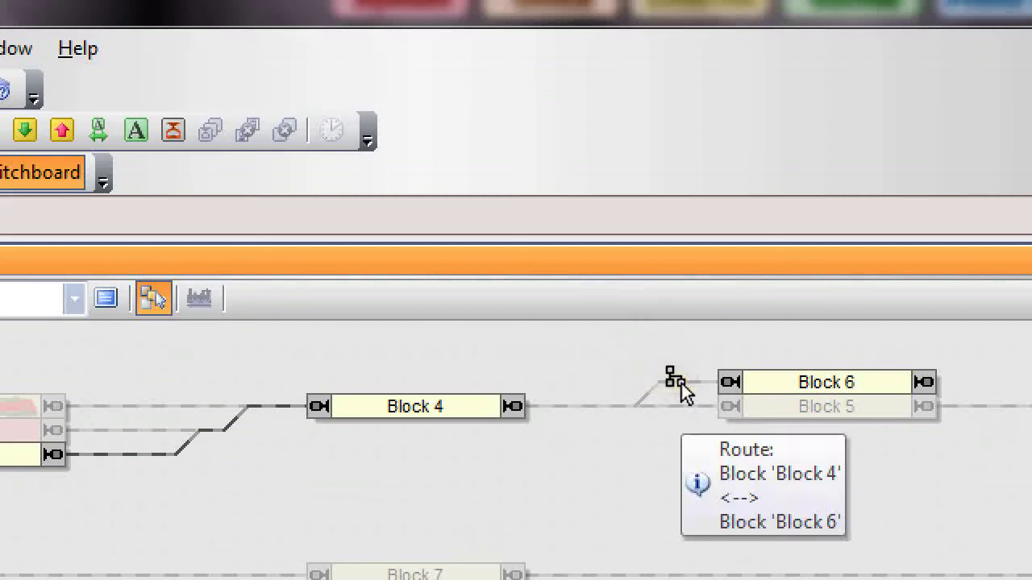
{"action": "left_click", "coordinate": [681, 383]}
{"action": "left_click", "coordinate": [682, 492]}
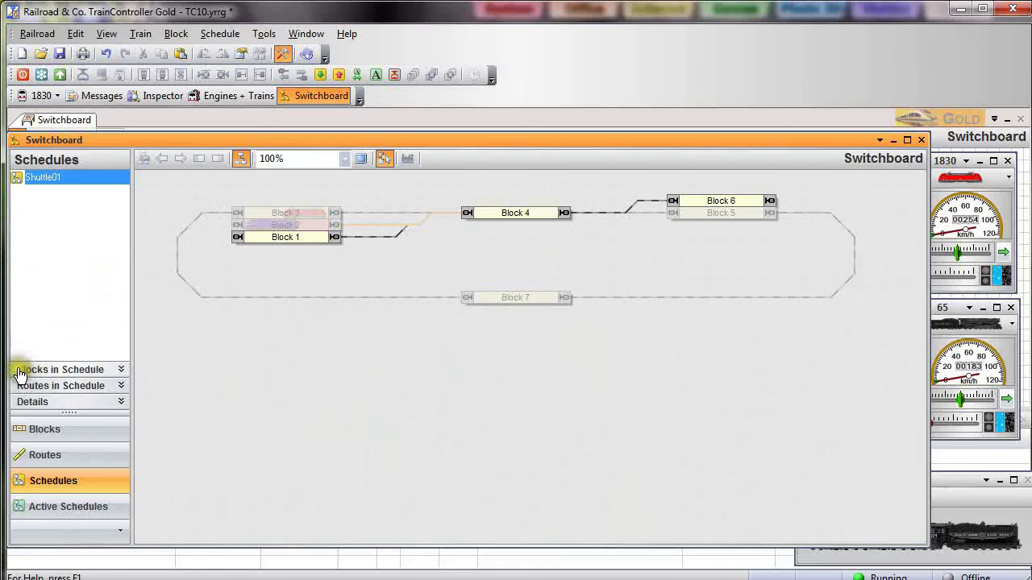
Expand Blocks and Routes in Schedule, then highlight the Block 1–4, Block 2–4 and Block 4–6 routes
{"action": "left_click", "coordinate": [107, 370]}
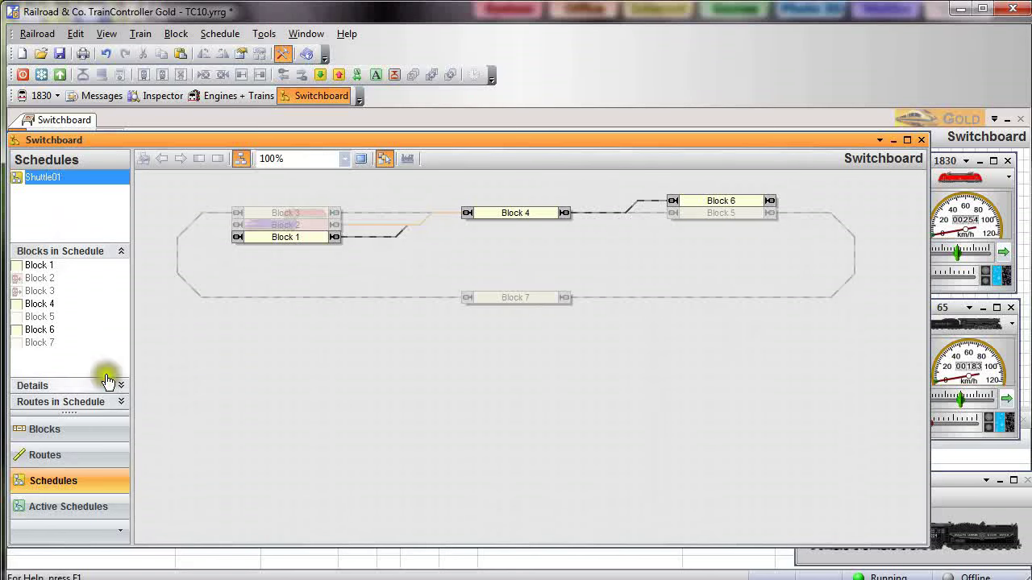
{"action": "left_click", "coordinate": [97, 401]}
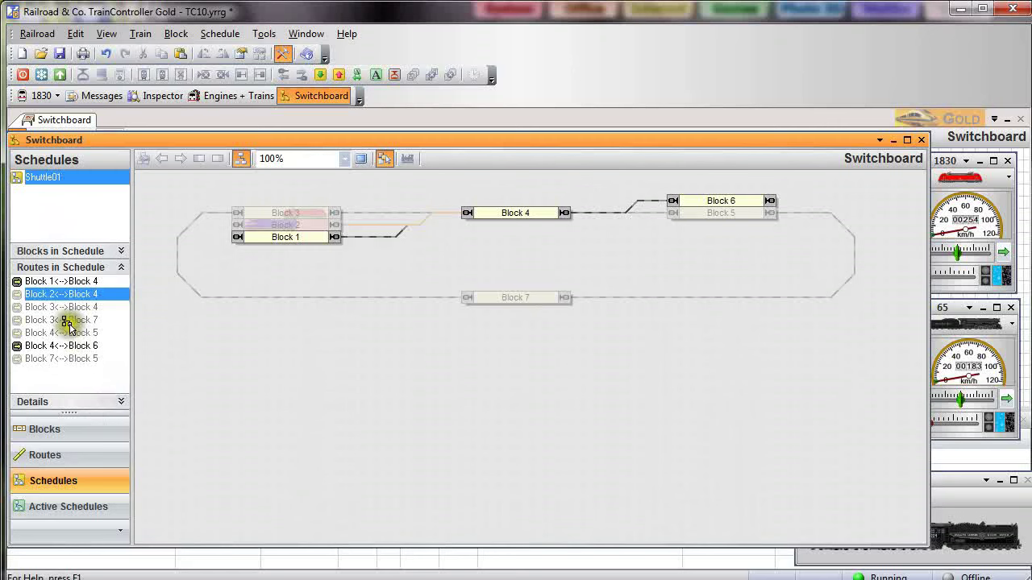
{"action": "mouse_move", "coordinate": [69, 329]}
{"action": "left_mouse_down"}
{"action": "mouse_move", "coordinate": [69, 359]}
{"action": "mouse_move", "coordinate": [288, 237]}
{"action": "mouse_move", "coordinate": [488, 212]}
{"action": "mouse_move", "coordinate": [693, 208]}
{"action": "left_mouse_up"}
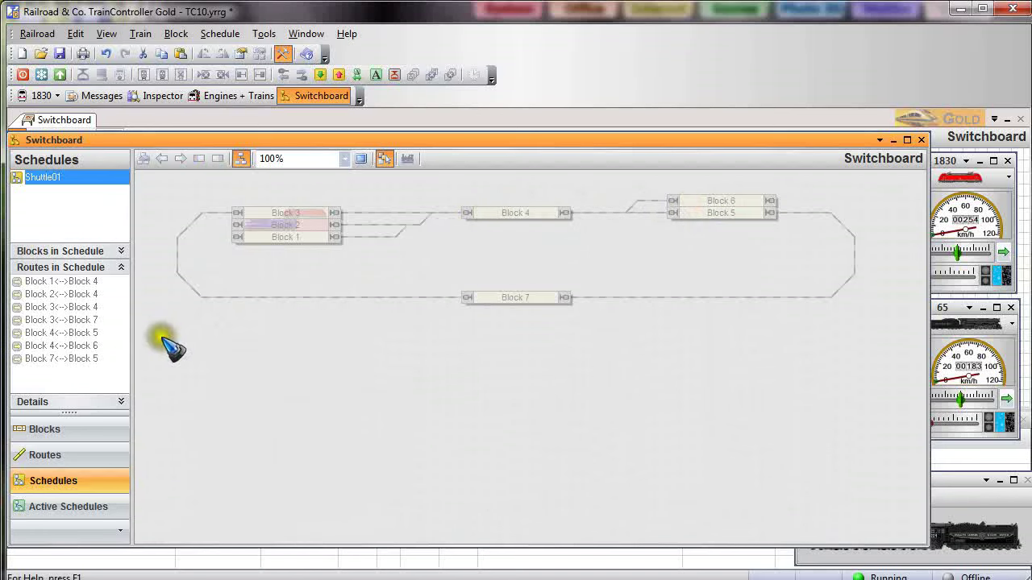
{"action": "left_click", "coordinate": [58, 287]}
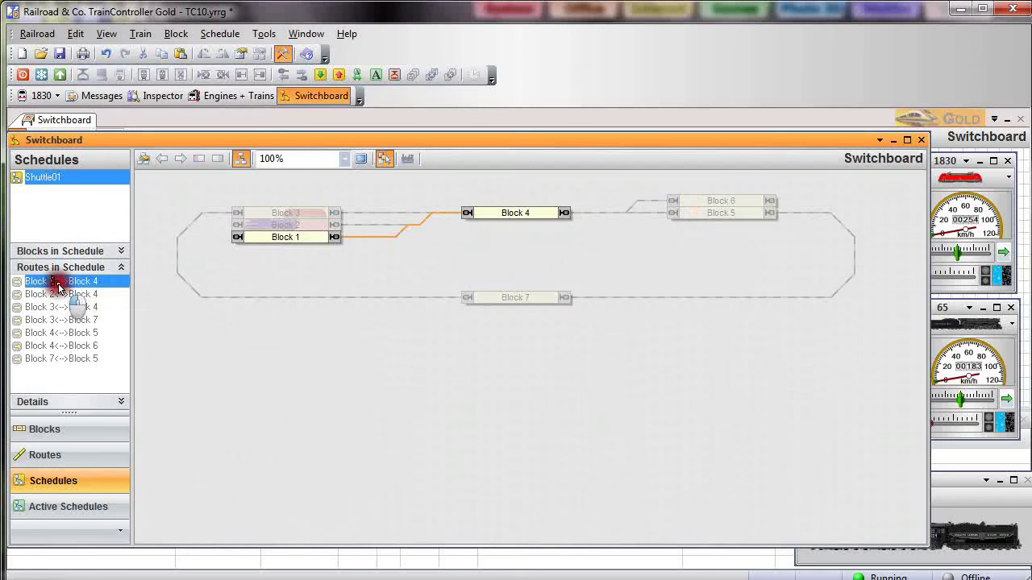
{"action": "left_click", "coordinate": [53, 294]}
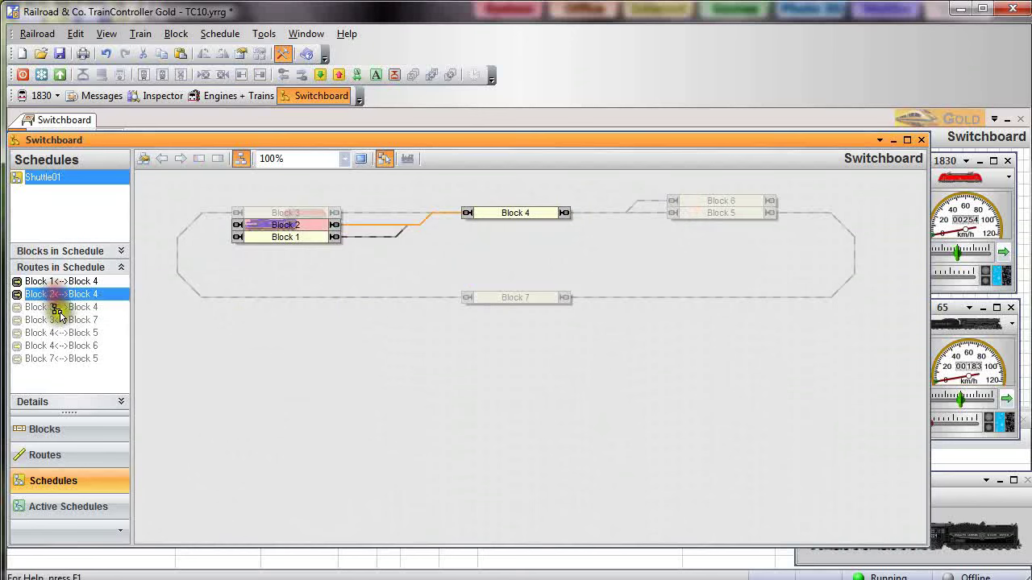
{"action": "left_click", "coordinate": [66, 349]}
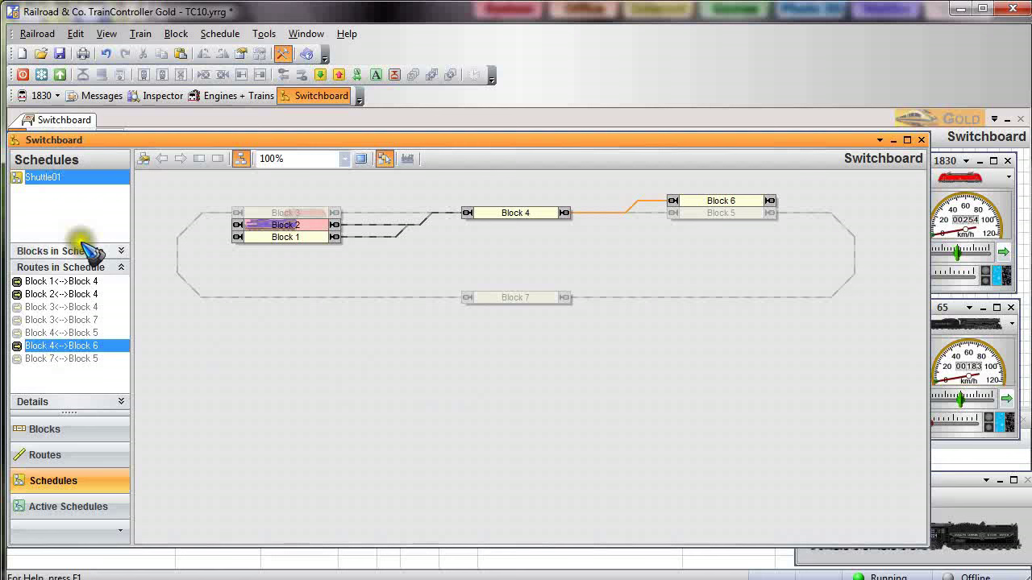
Hide the schedule switchboard and draw two parallel tracks below the loop joined by two diagonal crossovers
{"action": "left_click", "coordinate": [895, 140]}
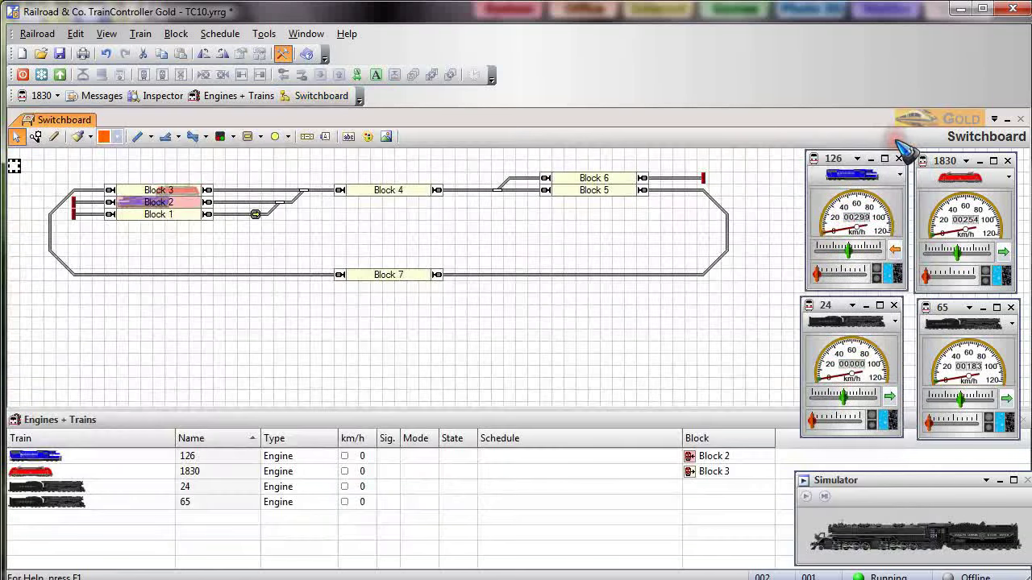
{"action": "left_click", "coordinate": [54, 137]}
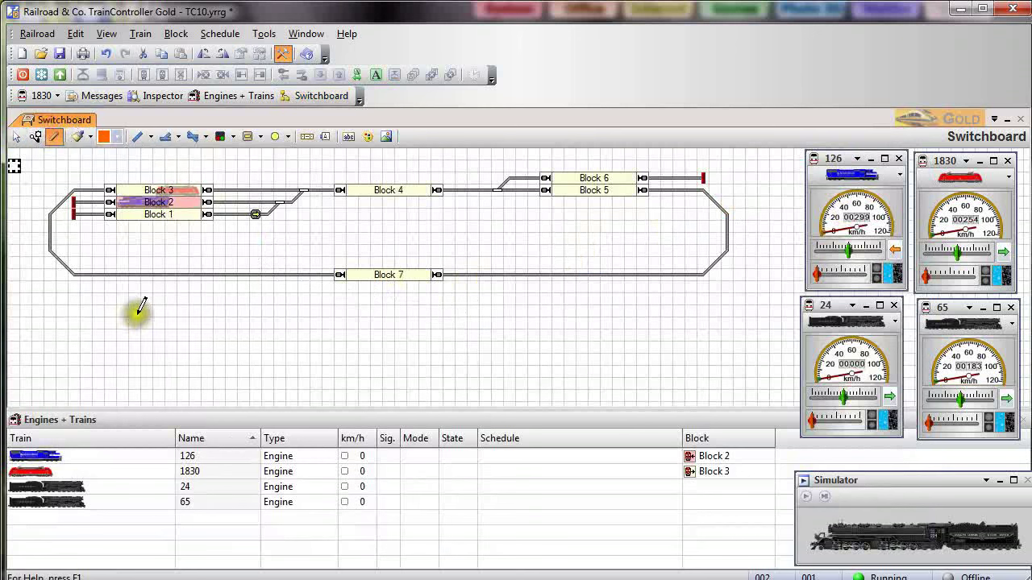
{"action": "left_click_drag", "start_coordinate": [134, 310], "coordinate": [632, 310]}
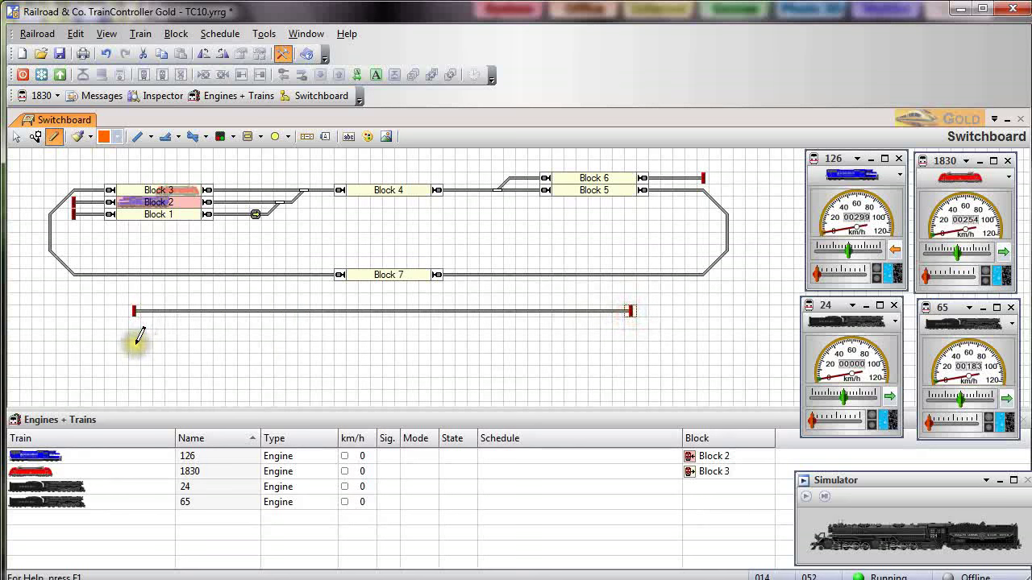
{"action": "mouse_move", "coordinate": [134, 334]}
{"action": "left_mouse_down"}
{"action": "mouse_move", "coordinate": [514, 326]}
{"action": "mouse_move", "coordinate": [631, 335]}
{"action": "left_mouse_up"}
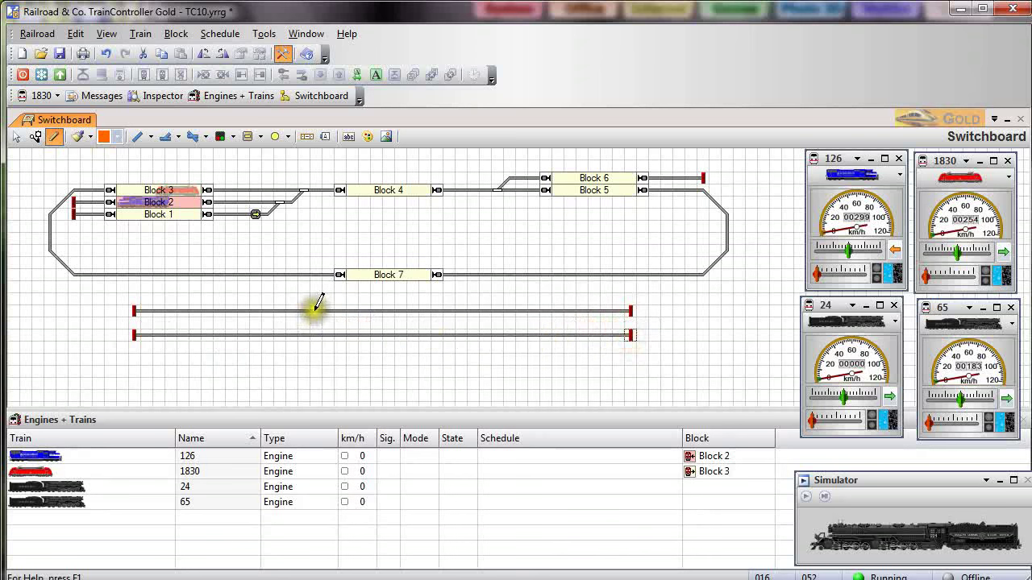
{"action": "left_click_drag", "start_coordinate": [315, 310], "coordinate": [339, 335]}
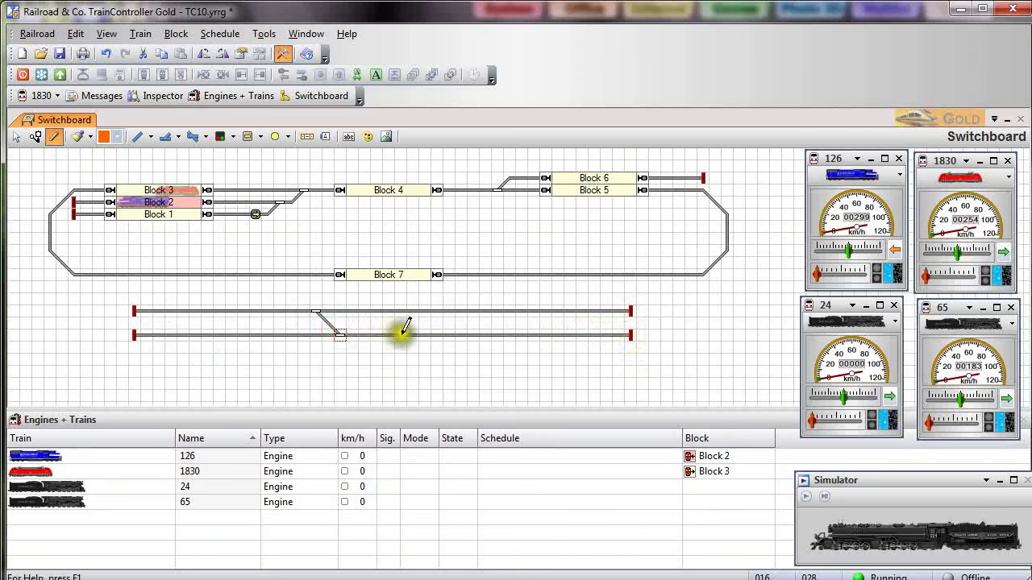
{"action": "left_click_drag", "start_coordinate": [406, 333], "coordinate": [427, 309]}
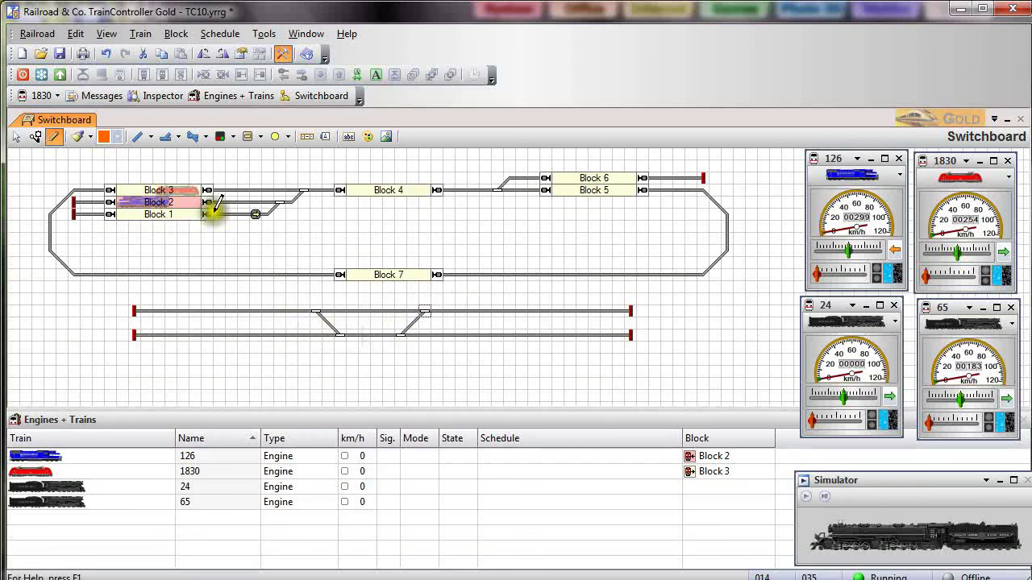
Place Blocks 8 and 9 on the left tracks and Blocks 10 and 11 on the right tracks
{"action": "left_click", "coordinate": [306, 136]}
{"action": "left_click", "coordinate": [171, 310]}
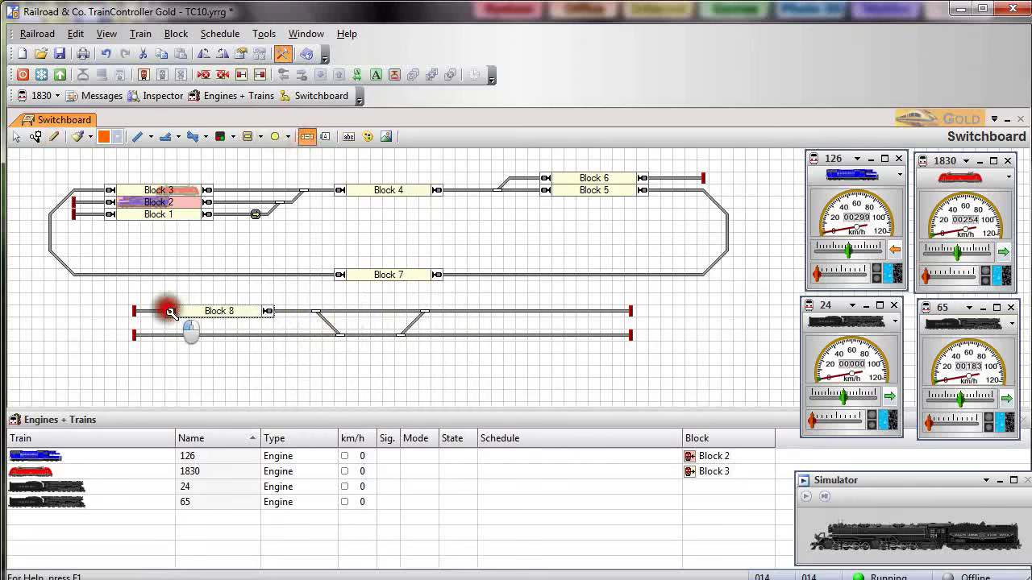
{"action": "left_click", "coordinate": [171, 334]}
{"action": "left_click", "coordinate": [462, 310]}
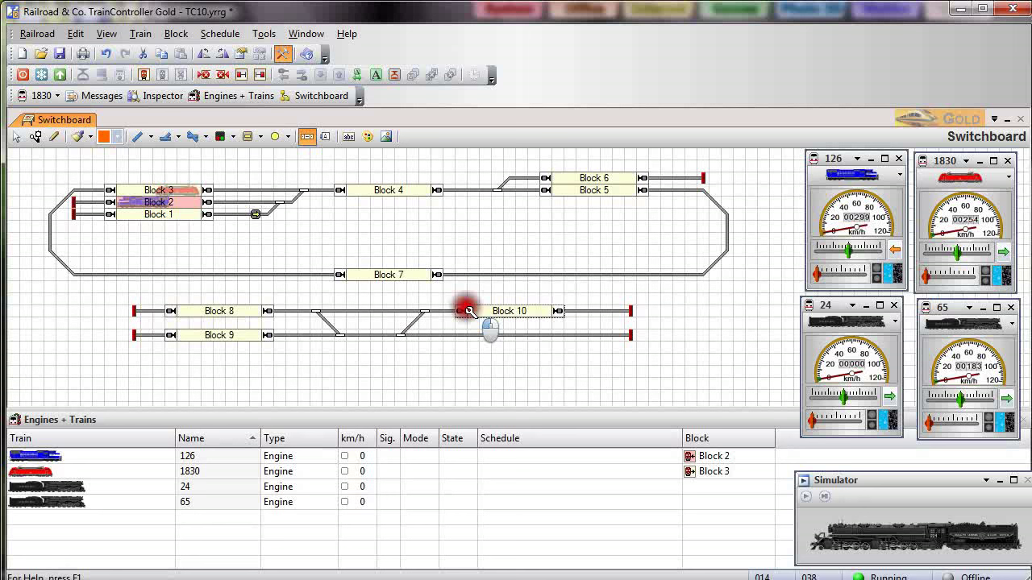
{"action": "left_click", "coordinate": [461, 334]}
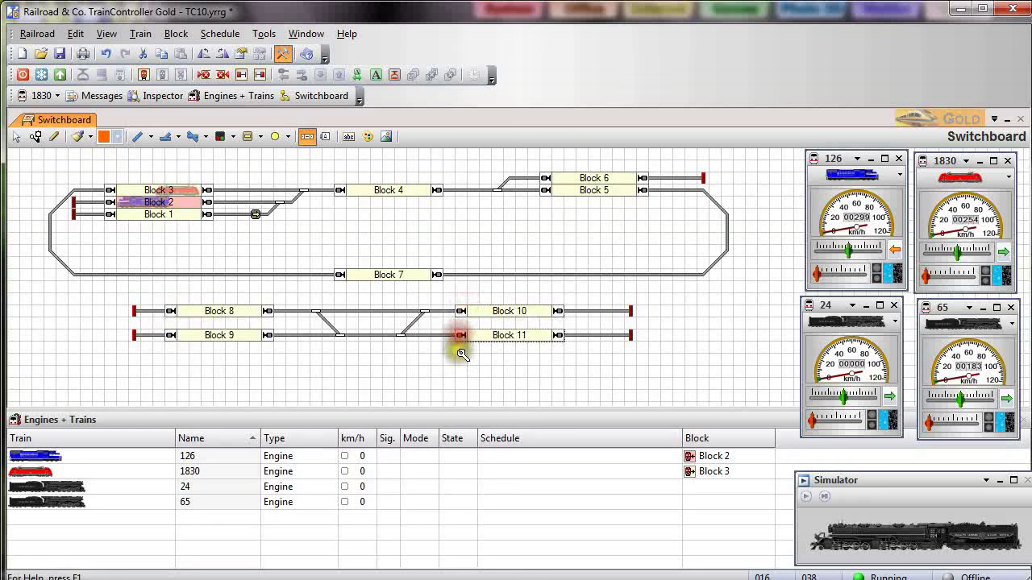
Reopen the schedule switchboard and include Blocks 8 and 10 in Shuttle01
{"action": "left_click", "coordinate": [321, 97]}
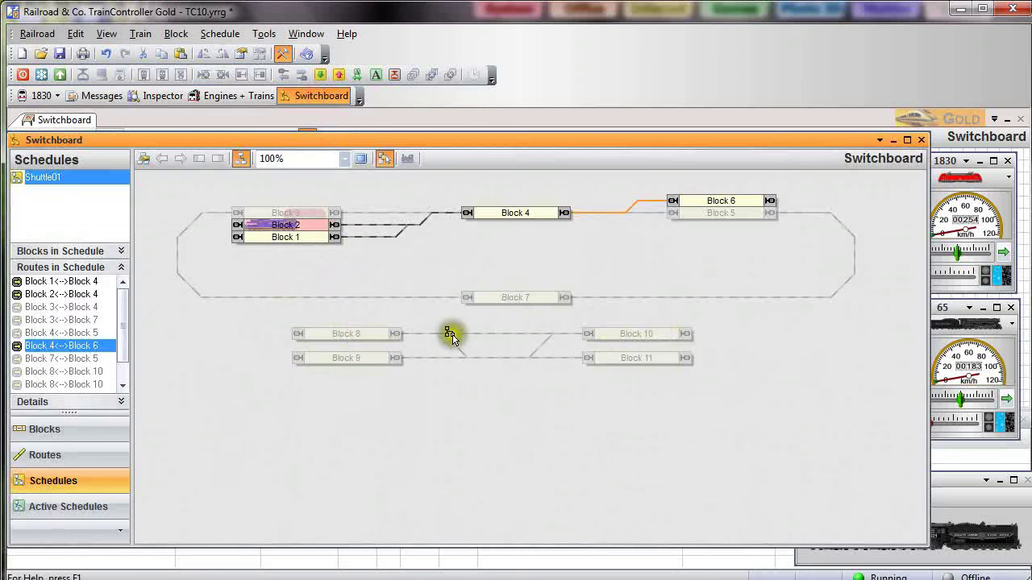
{"action": "left_click", "coordinate": [362, 337]}
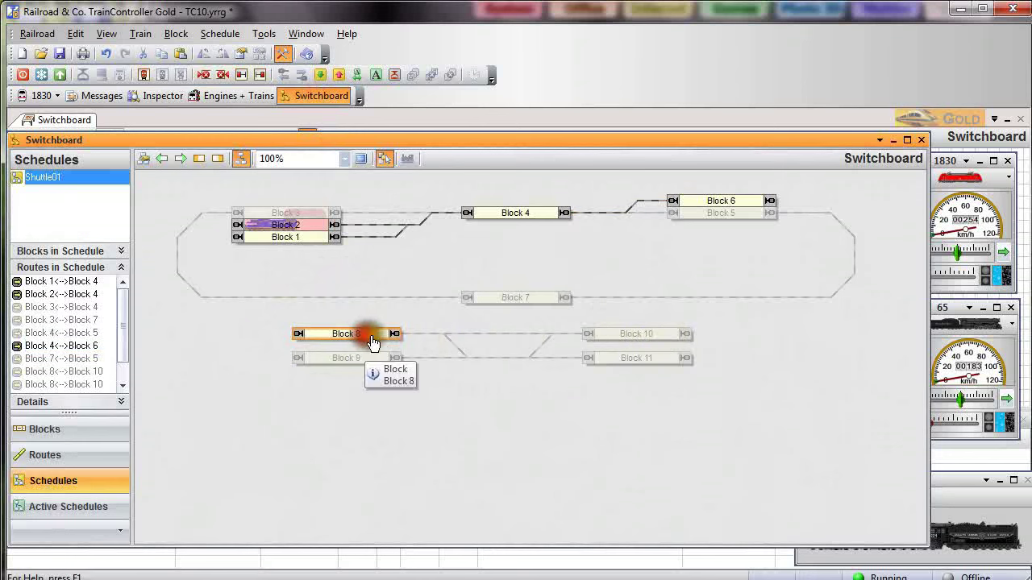
{"action": "left_click", "coordinate": [647, 337]}
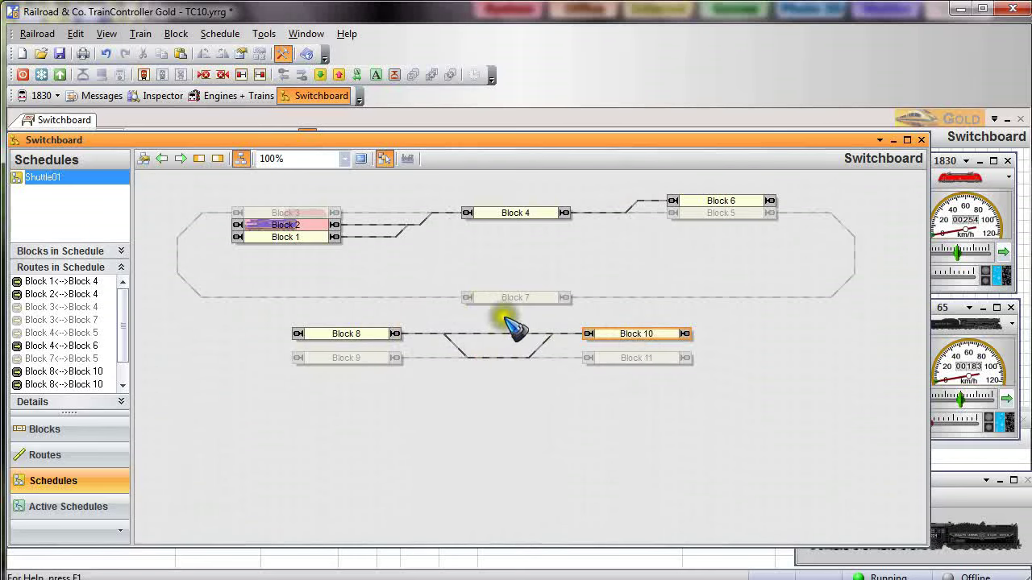
Try the crossover routes, choosing Block 8 to Block 11 then Block 8 to Block 10, and clear the selection
{"action": "left_click", "coordinate": [490, 368]}
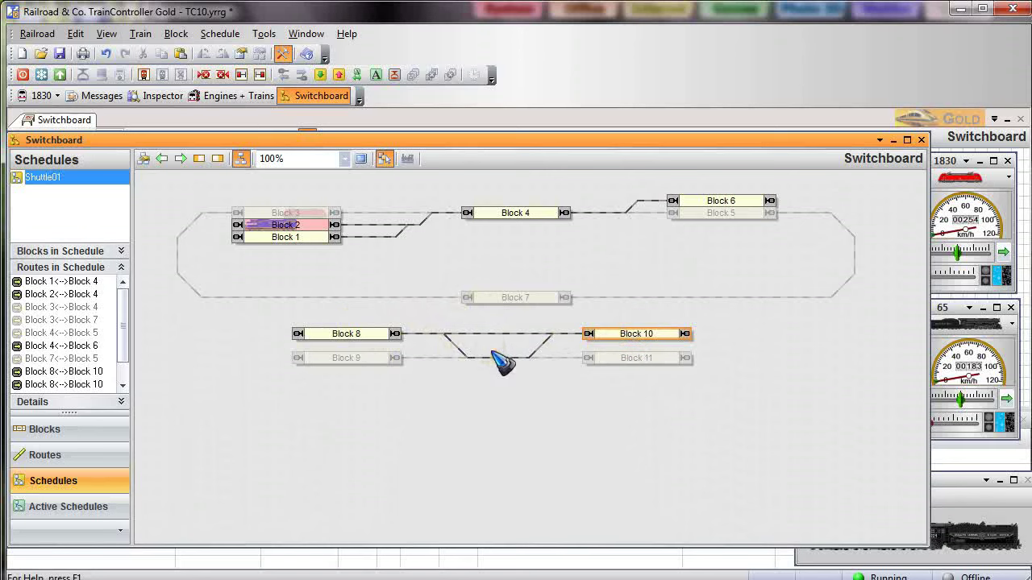
{"action": "right_click", "coordinate": [488, 375]}
{"action": "left_click", "coordinate": [462, 355]}
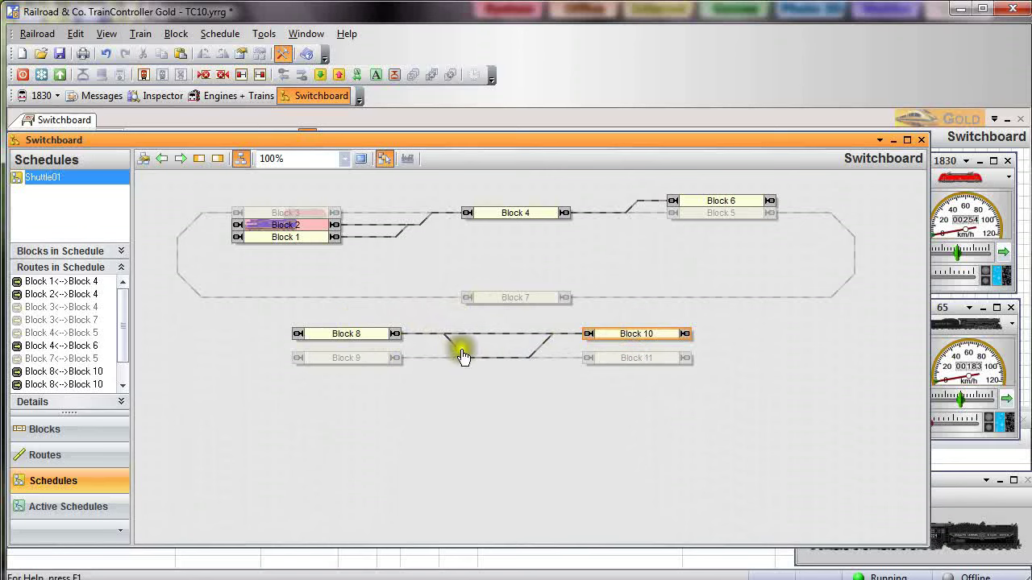
{"action": "right_click", "coordinate": [459, 355]}
{"action": "left_click", "coordinate": [460, 356]}
{"action": "right_click", "coordinate": [458, 355]}
{"action": "left_click", "coordinate": [492, 417]}
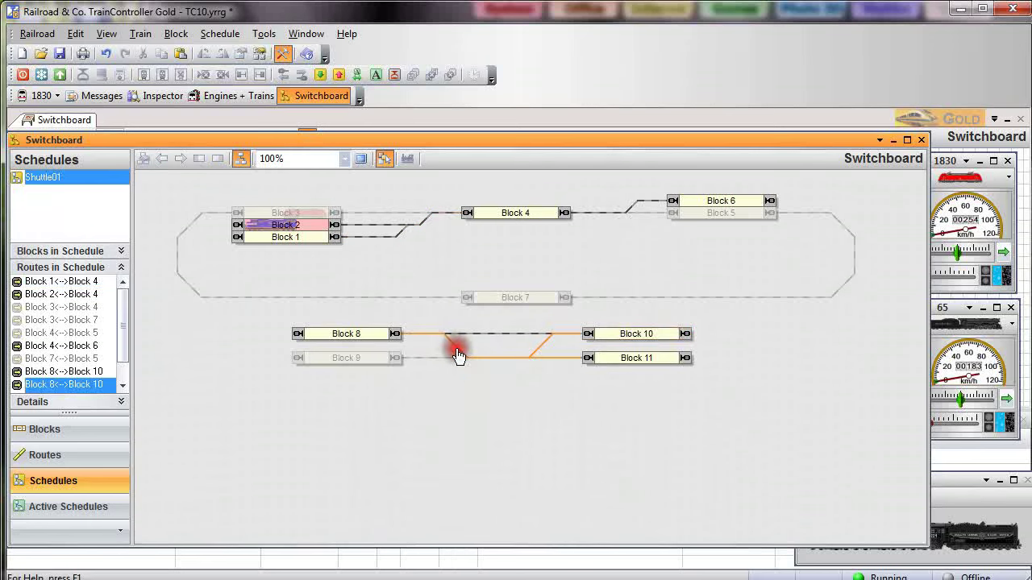
{"action": "left_click", "coordinate": [473, 332]}
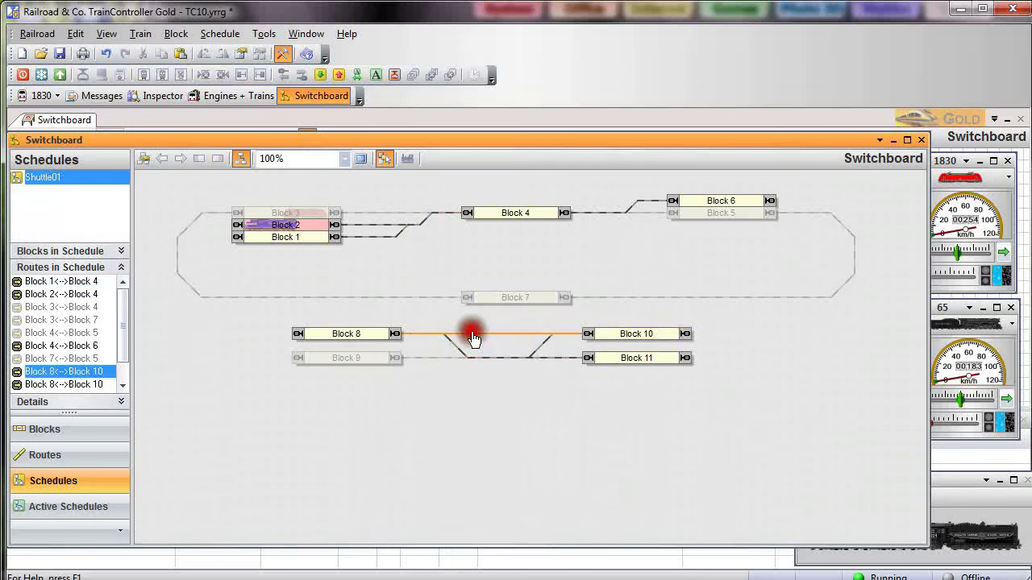
{"action": "left_click", "coordinate": [461, 356]}
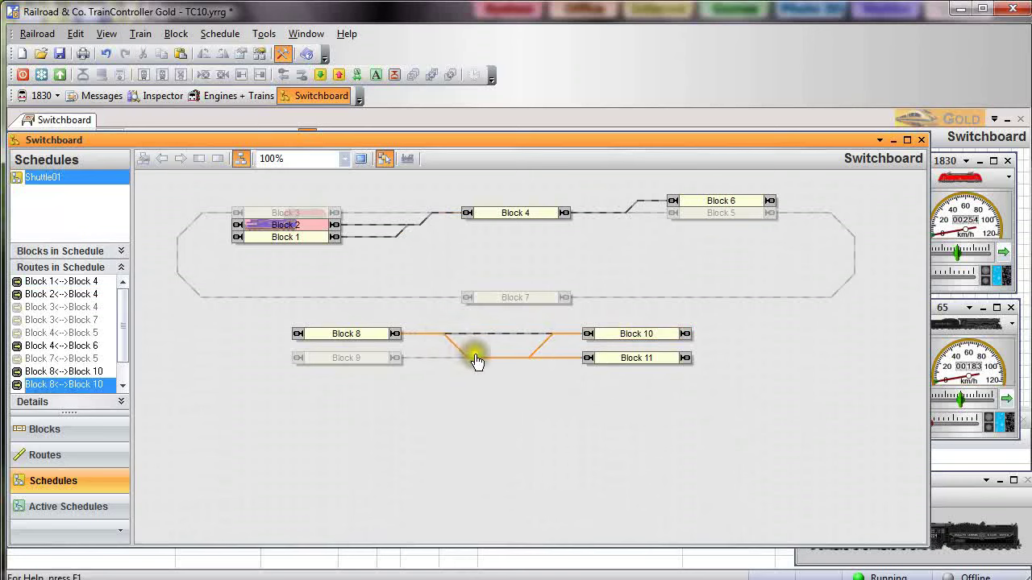
{"action": "right_click", "coordinate": [476, 361]}
{"action": "left_click", "coordinate": [467, 353]}
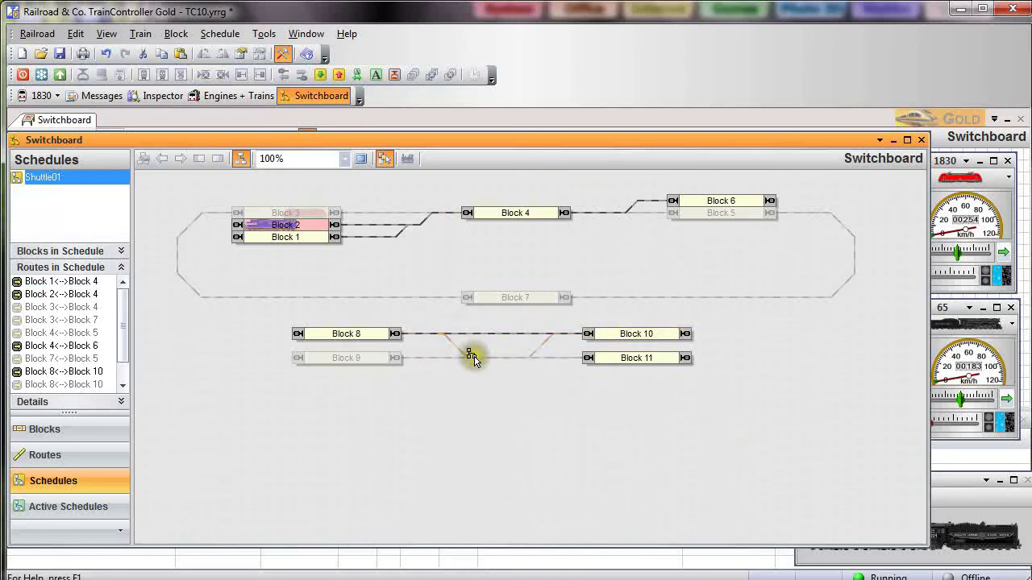
Exclude Blocks 8, 10 and 11 from the Shuttle01 schedule
{"action": "left_click", "coordinate": [336, 336]}
{"action": "left_click", "coordinate": [669, 335]}
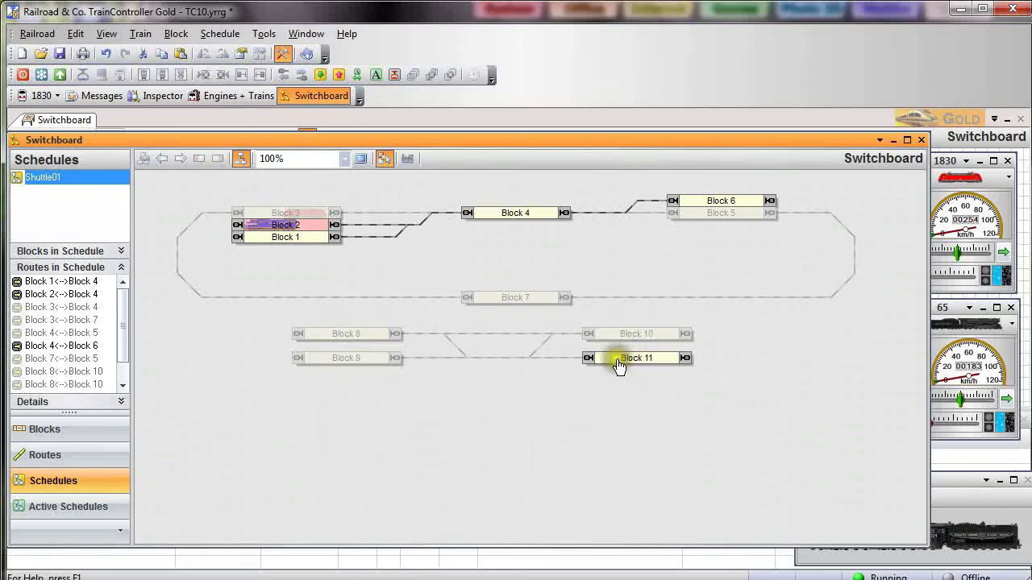
{"action": "left_click", "coordinate": [619, 363]}
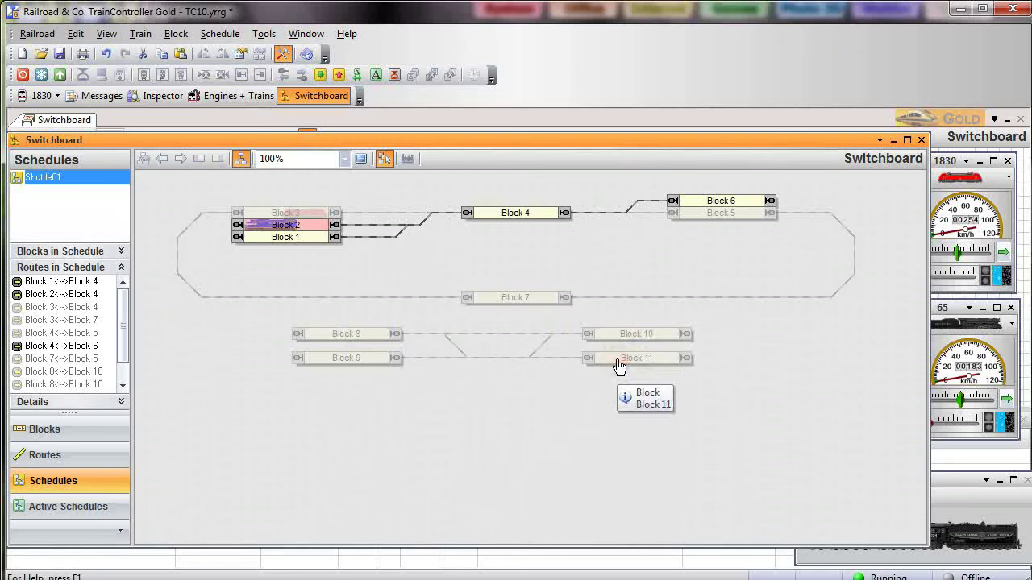
{"action": "left_click", "coordinate": [123, 307]}
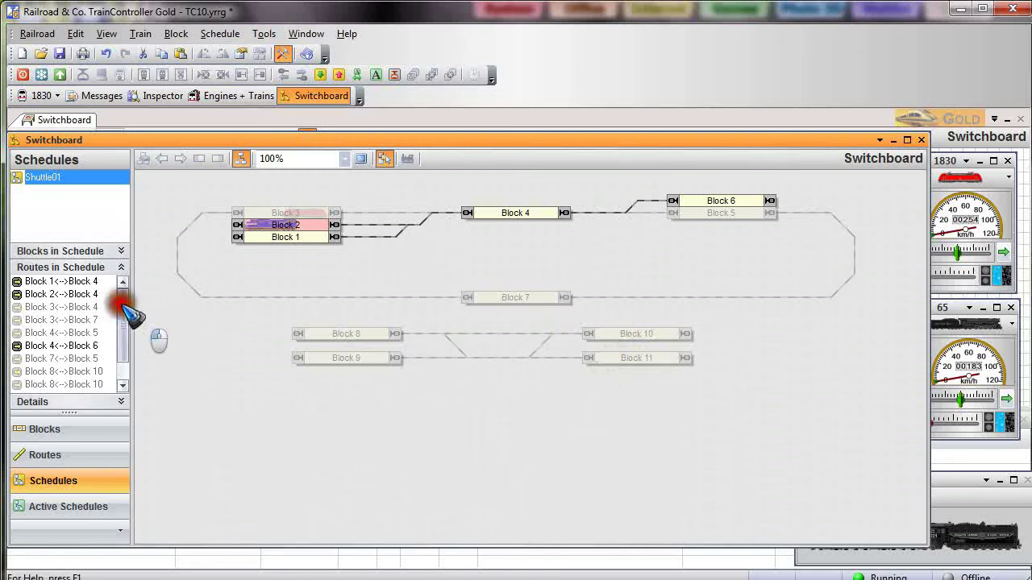
{"action": "left_click_drag", "start_coordinate": [123, 306], "coordinate": [127, 349]}
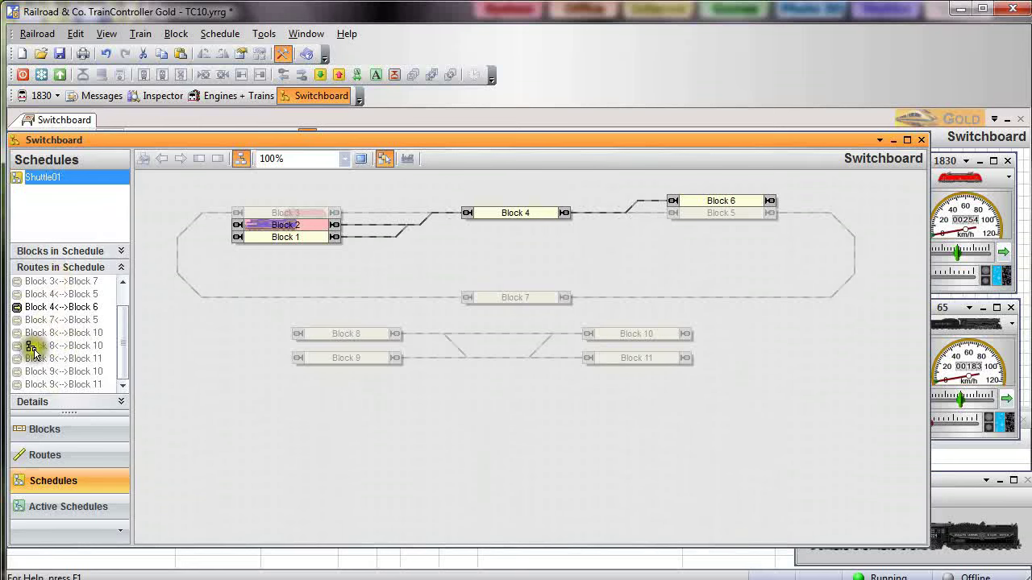
{"action": "key", "text": "ctrl+s"}
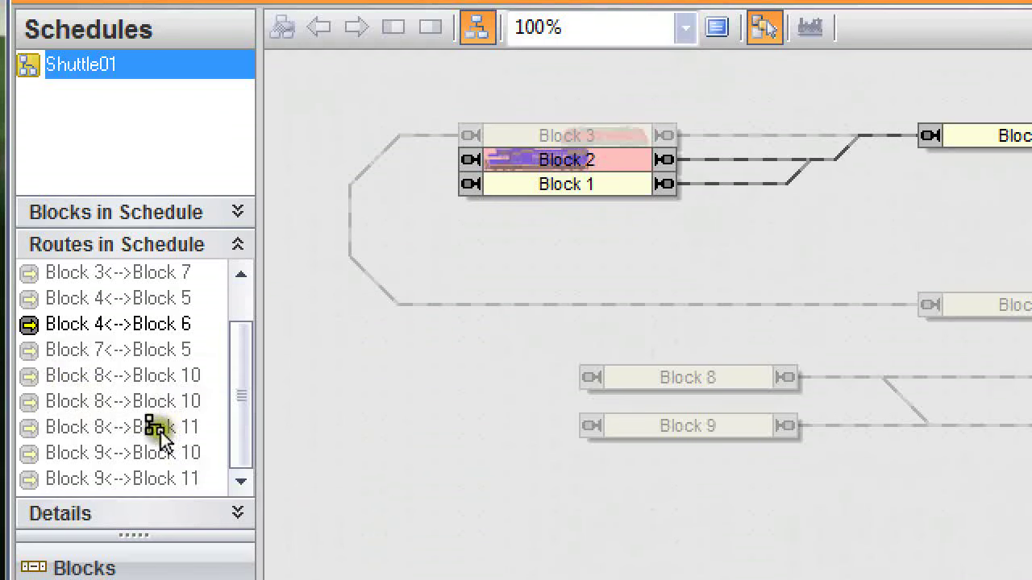
{"action": "left_click", "coordinate": [118, 384]}
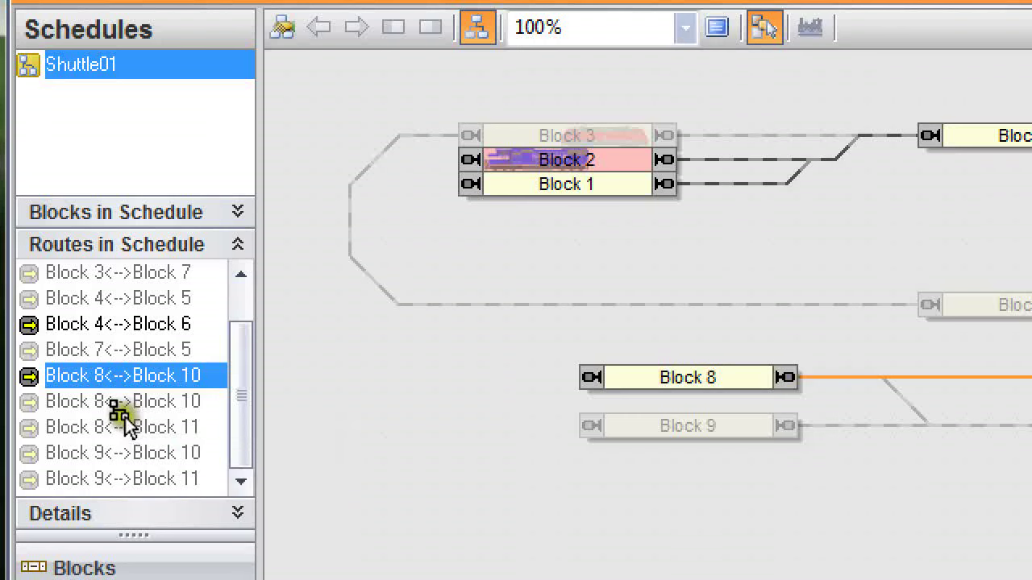
{"action": "left_click", "coordinate": [117, 403]}
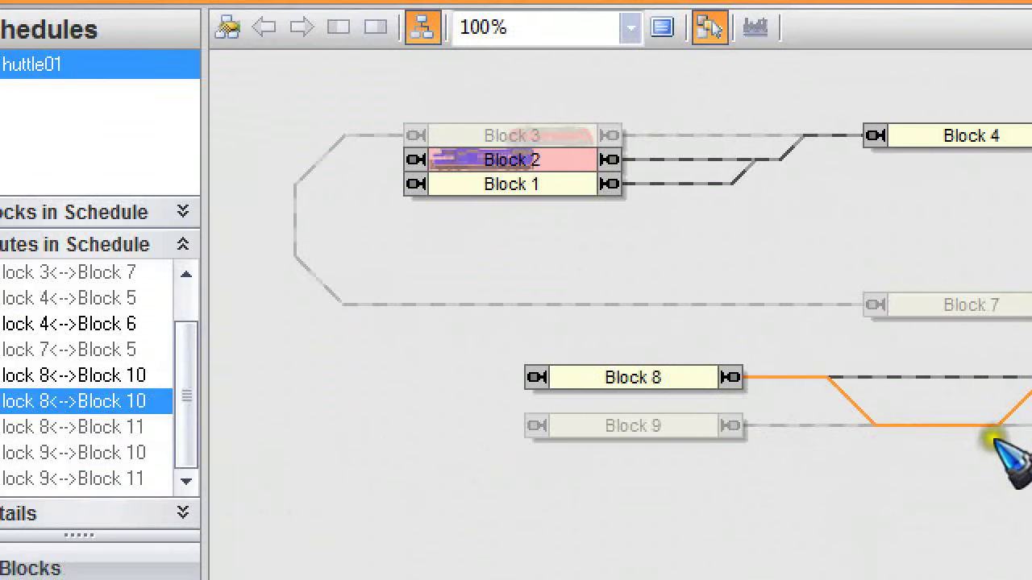
{"action": "left_click", "coordinate": [77, 399], "text": "ctrl"}
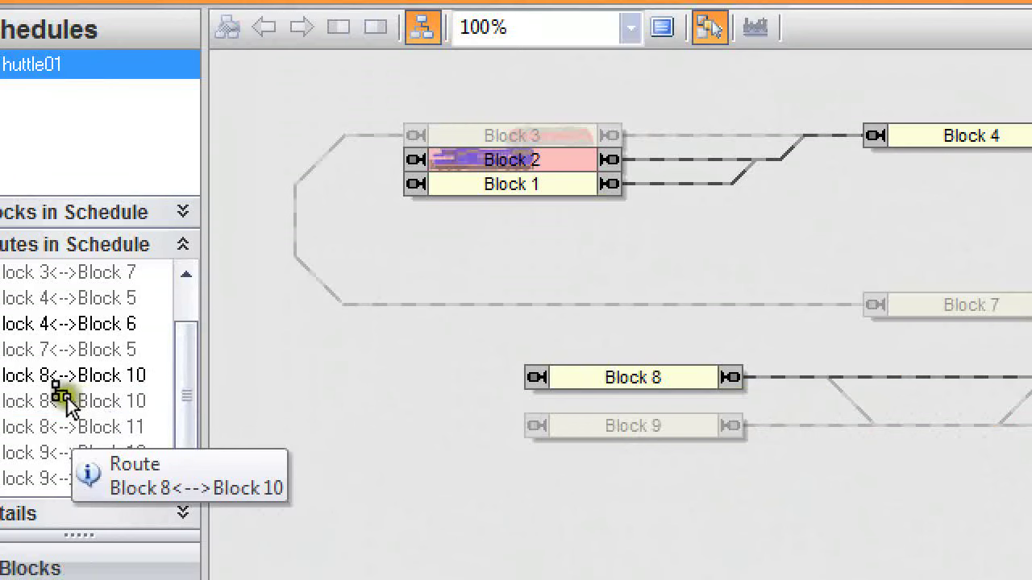
{"action": "left_click", "coordinate": [51, 372]}
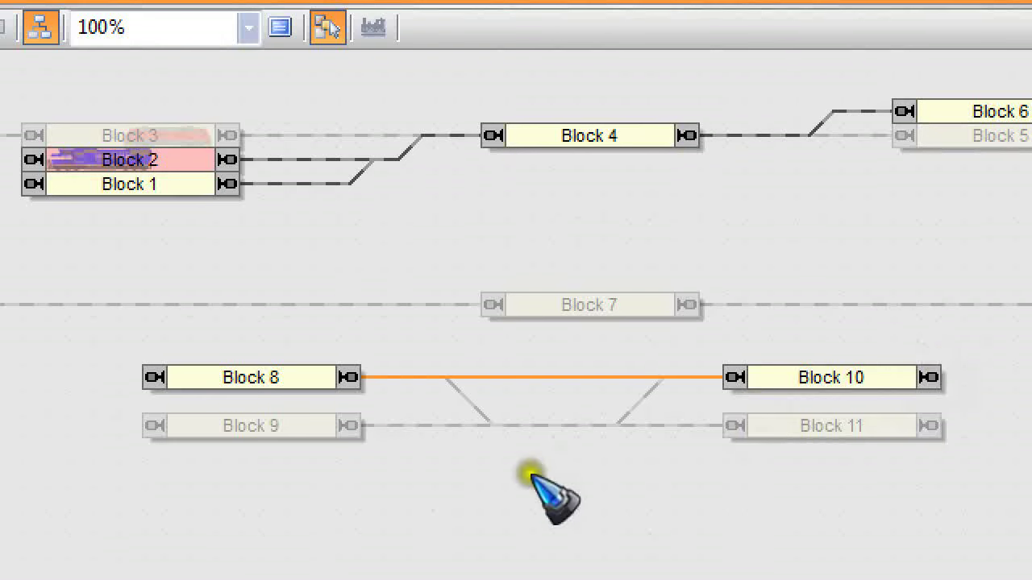
{"action": "left_click", "coordinate": [297, 379]}
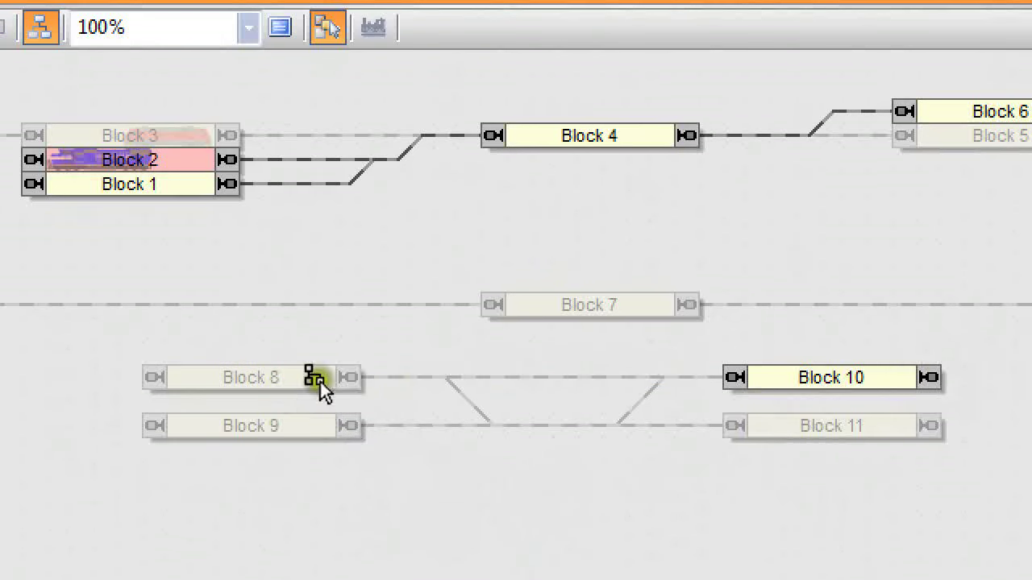
{"action": "left_click", "coordinate": [794, 382]}
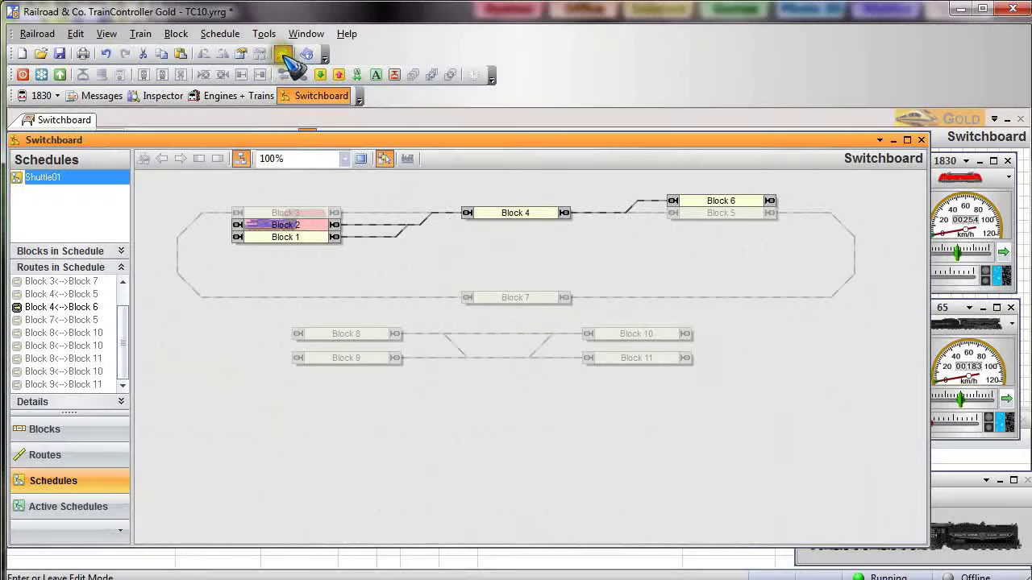
Leave Edit Mode and start the simulator
{"action": "left_click", "coordinate": [282, 53]}
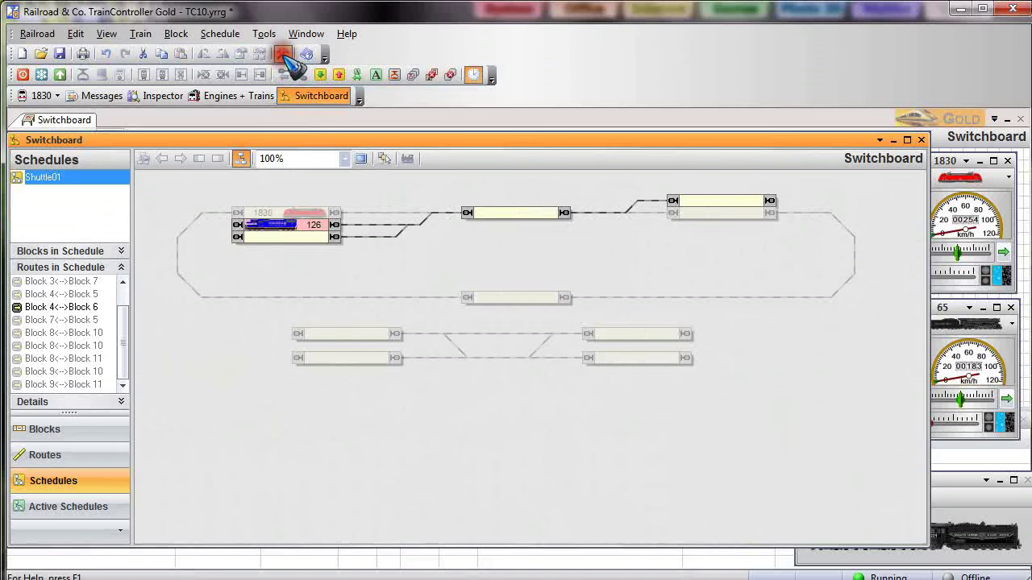
{"action": "left_click", "coordinate": [961, 510]}
{"action": "left_click", "coordinate": [806, 497]}
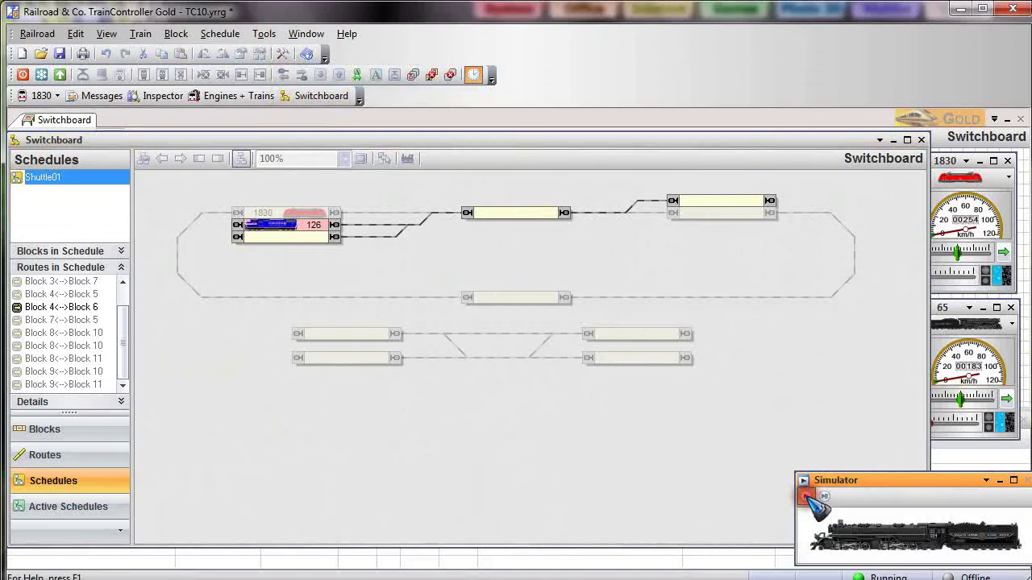
Start the Shuttle01 schedule and close the schedule switchboard window
{"action": "left_click", "coordinate": [362, 231]}
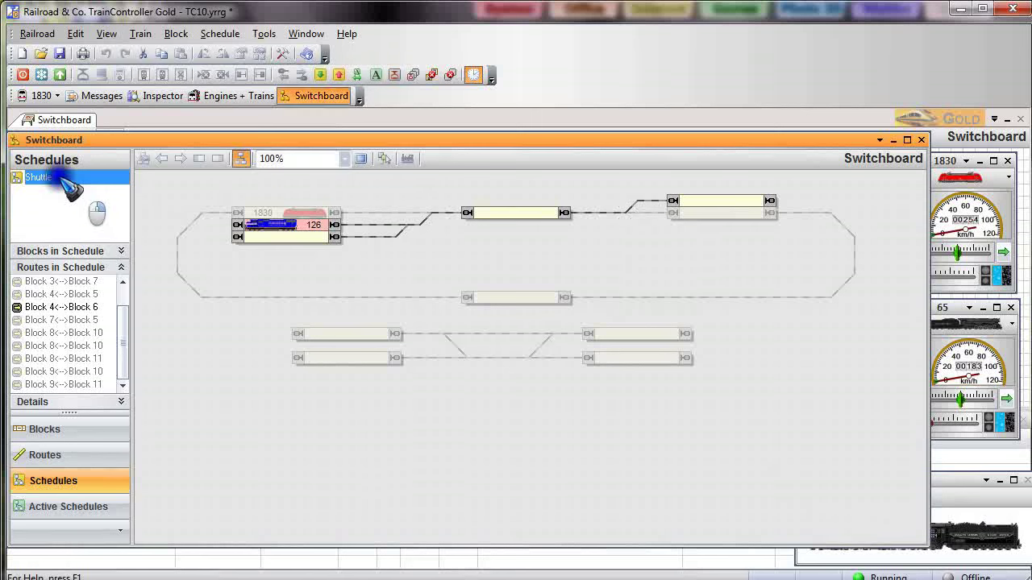
{"action": "right_click", "coordinate": [58, 178]}
{"action": "left_click", "coordinate": [94, 182]}
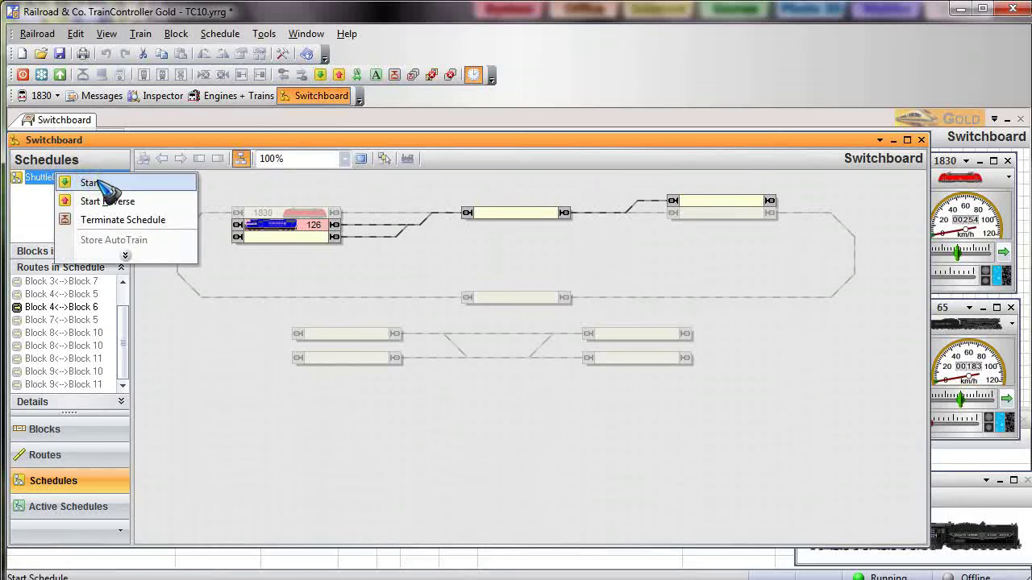
{"action": "left_click", "coordinate": [895, 140]}
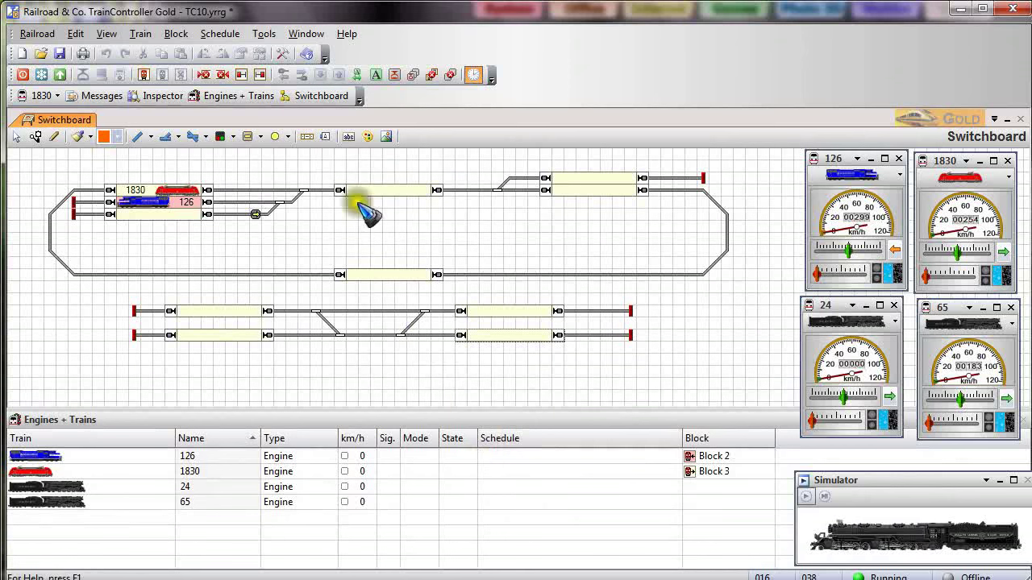
Reopen the schedule switchboard in Edit Mode and make Blocks 1 and 2 rightward start blocks
{"action": "left_click", "coordinate": [321, 96]}
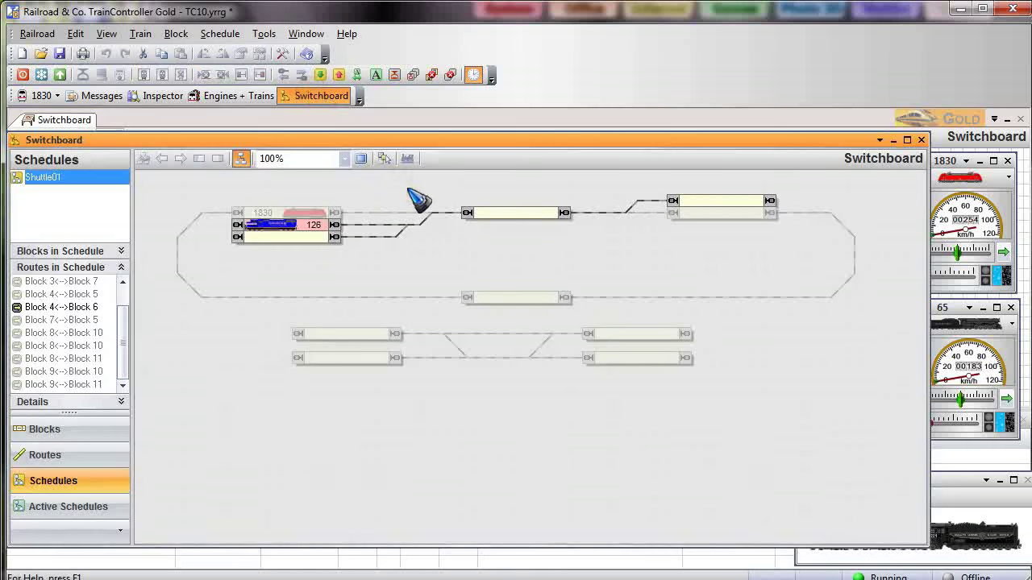
{"action": "left_click", "coordinate": [328, 266]}
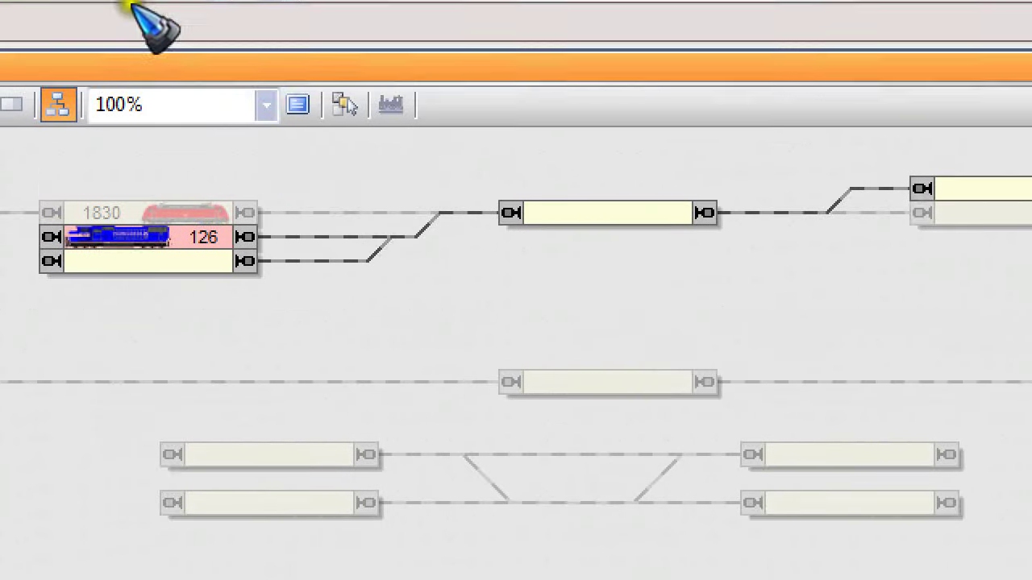
{"action": "left_click", "coordinate": [143, 44]}
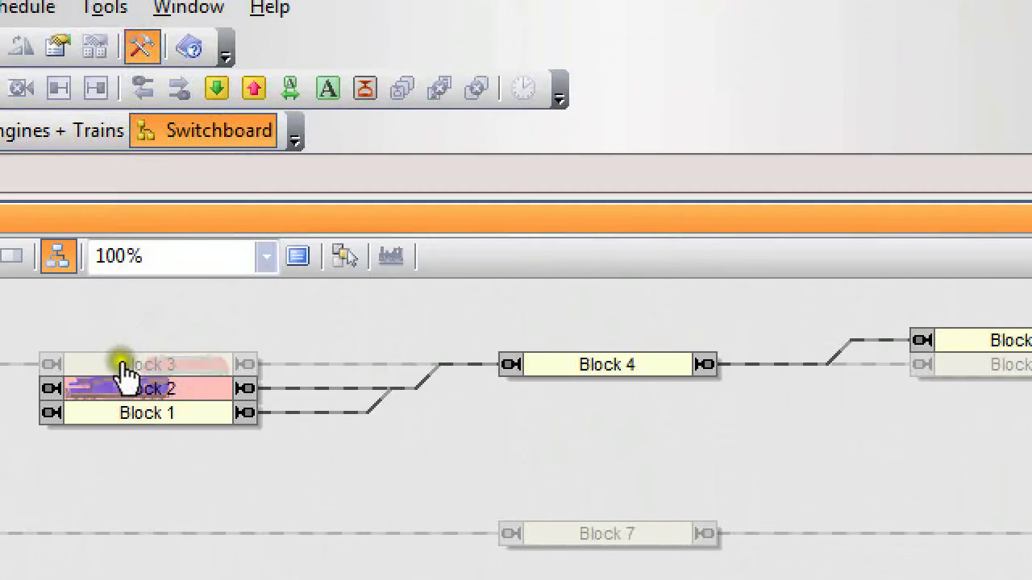
{"action": "left_click_drag", "start_coordinate": [123, 364], "coordinate": [129, 422]}
{"action": "left_click", "coordinate": [127, 412]}
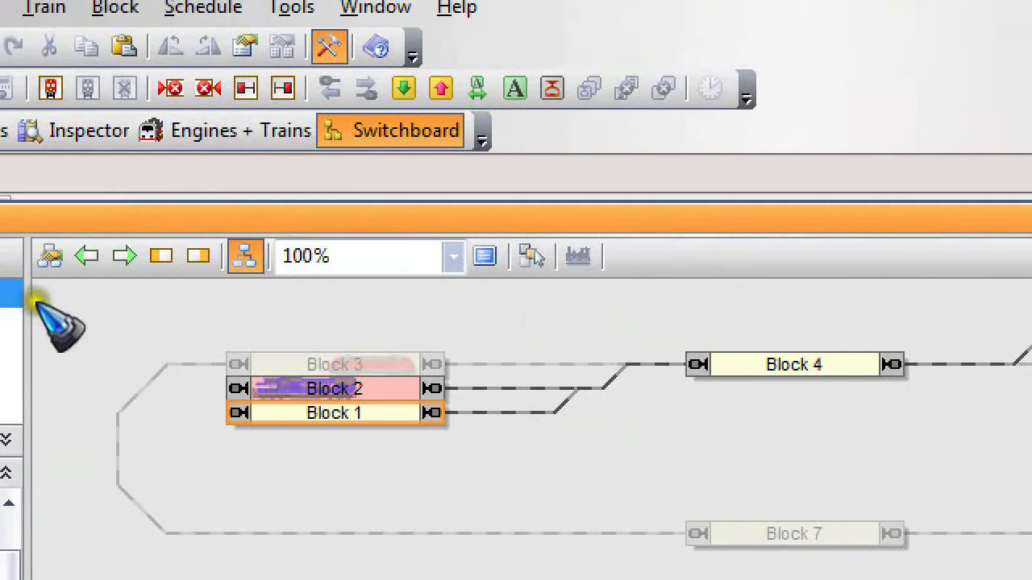
{"action": "left_click", "coordinate": [125, 256]}
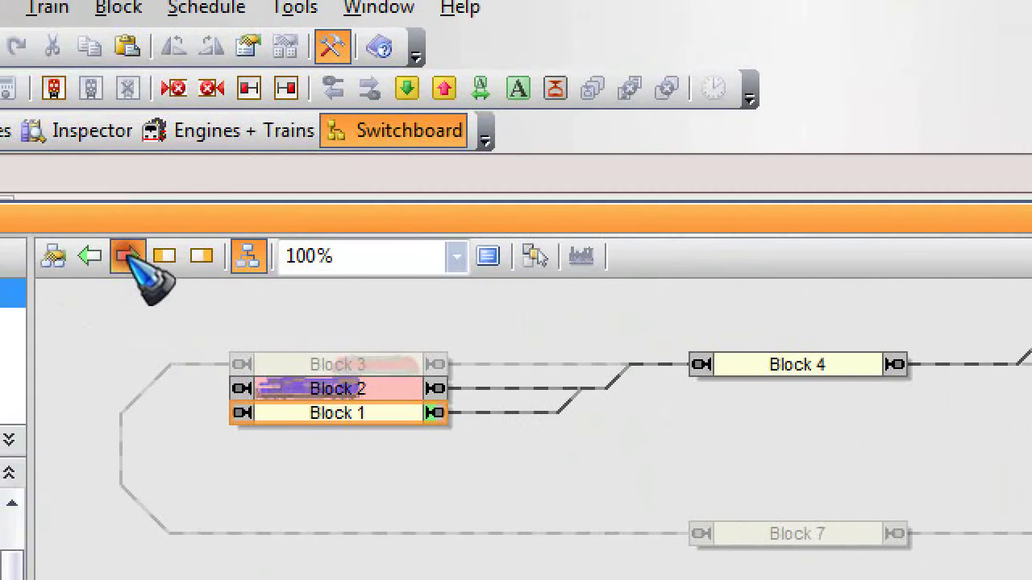
{"action": "left_click", "coordinate": [336, 389]}
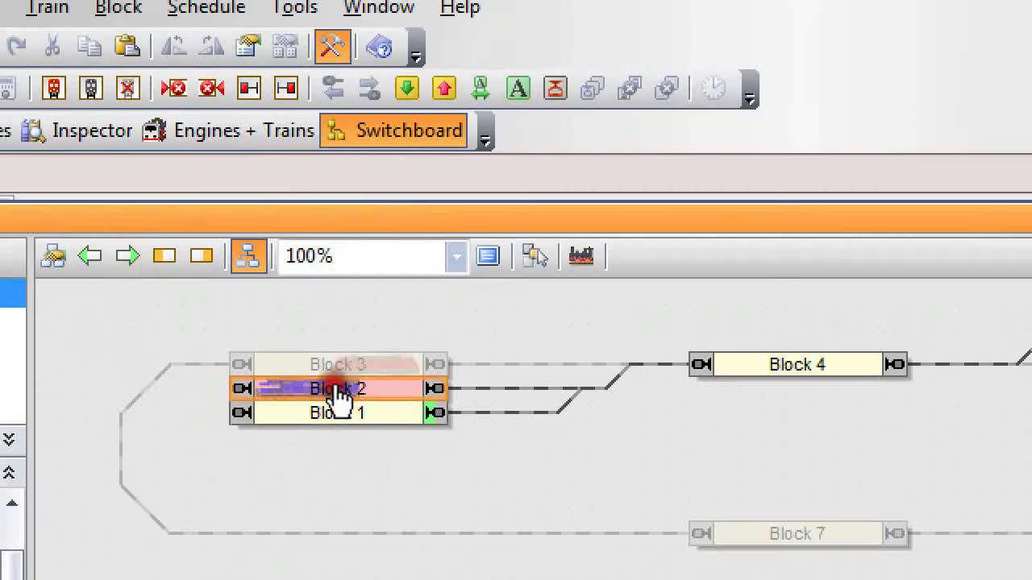
{"action": "left_click", "coordinate": [127, 257]}
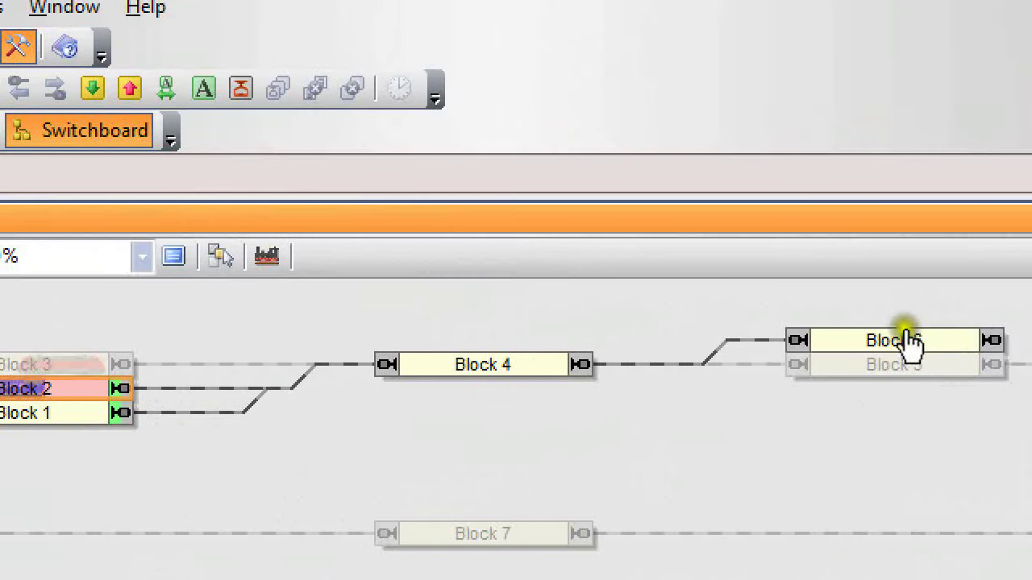
Set Block 6 as the Shuttle01 destination block
{"action": "left_click", "coordinate": [906, 341]}
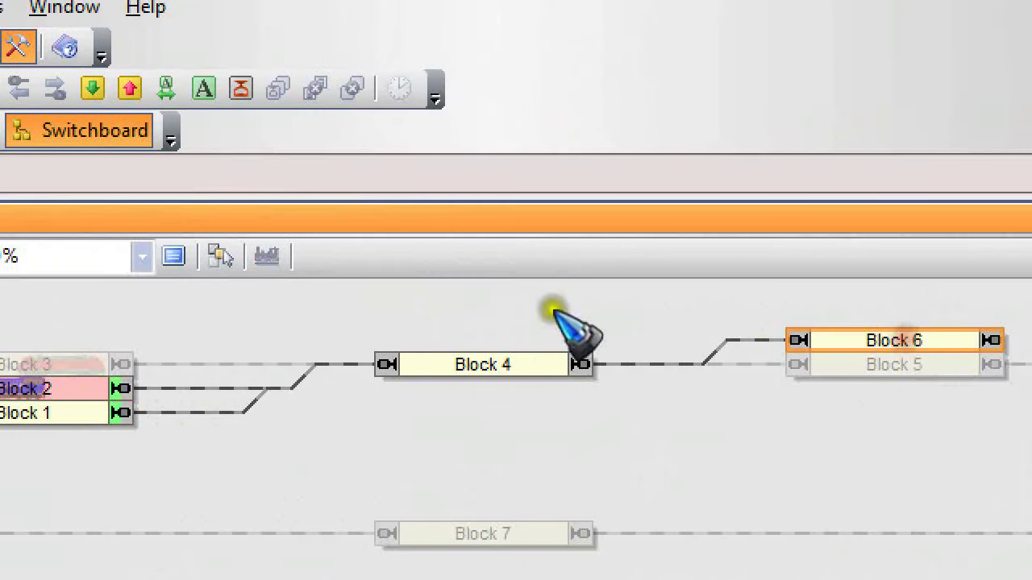
{"action": "left_click", "coordinate": [112, 256]}
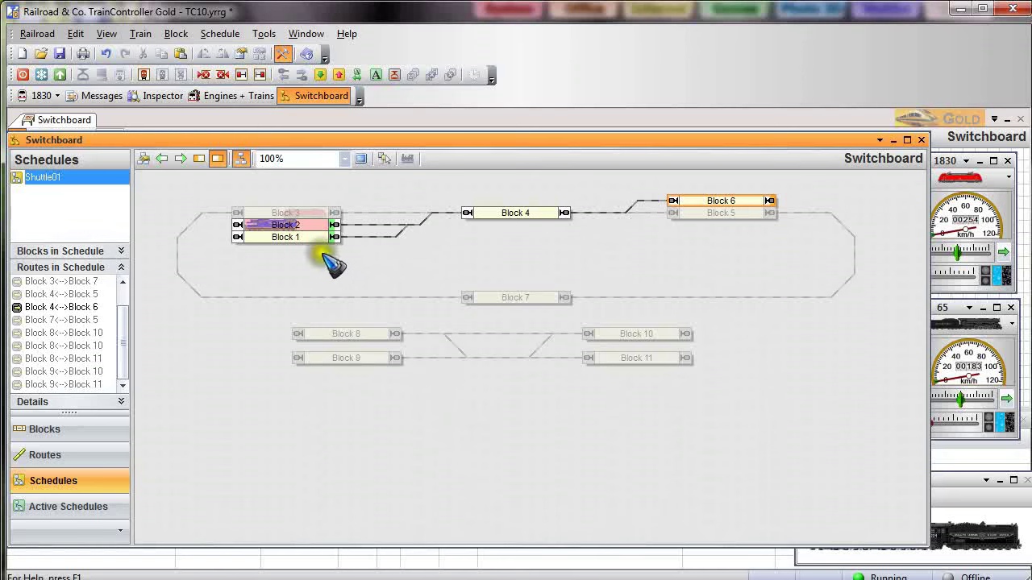
{"action": "left_click", "coordinate": [298, 232]}
Set a two-minute waiting time at Block 1 and Block 2 in Shuttle01
{"action": "double_click", "coordinate": [298, 240]}
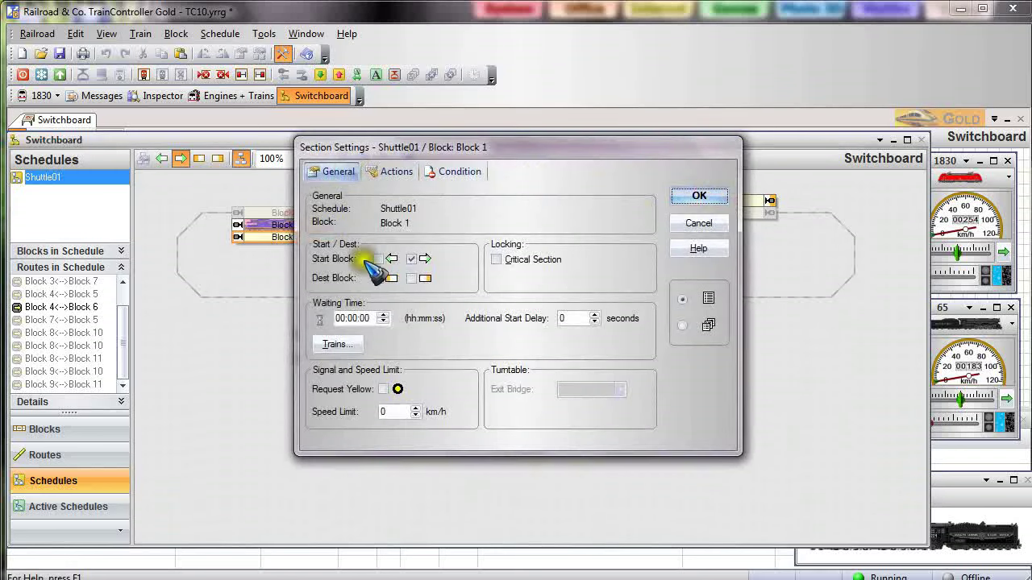
{"action": "left_click", "coordinate": [353, 318]}
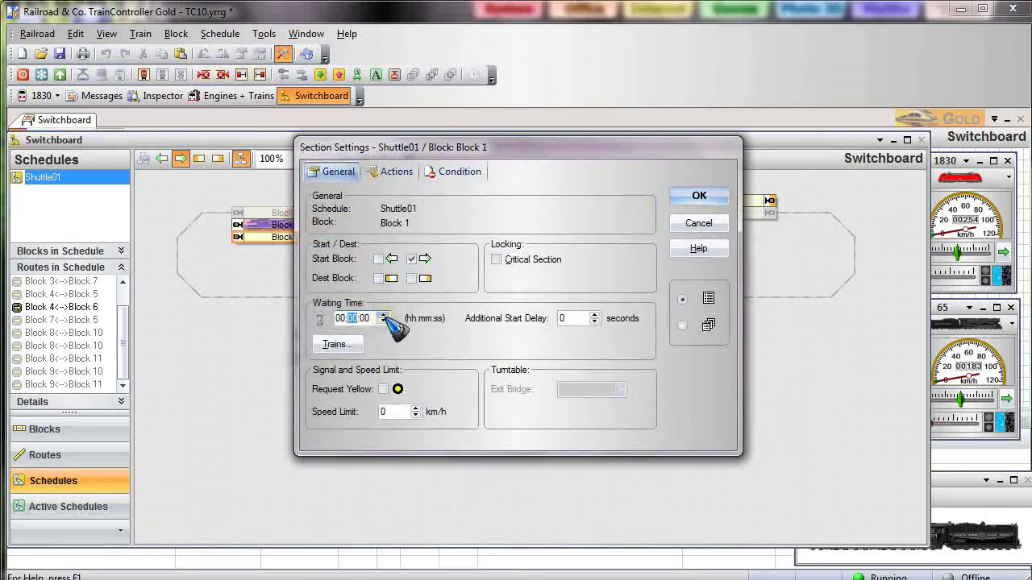
{"action": "left_click", "coordinate": [700, 197]}
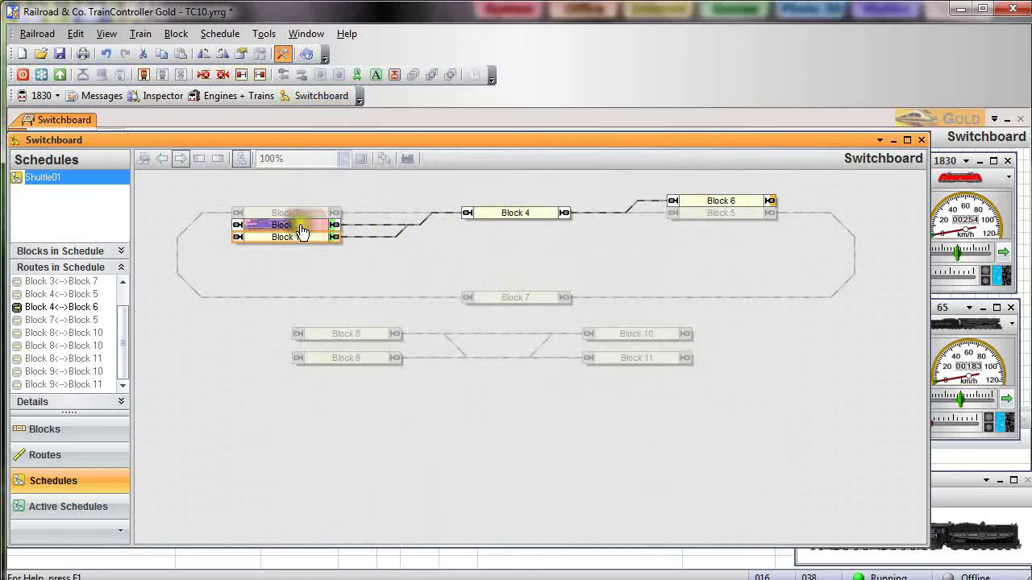
{"action": "double_click", "coordinate": [301, 231]}
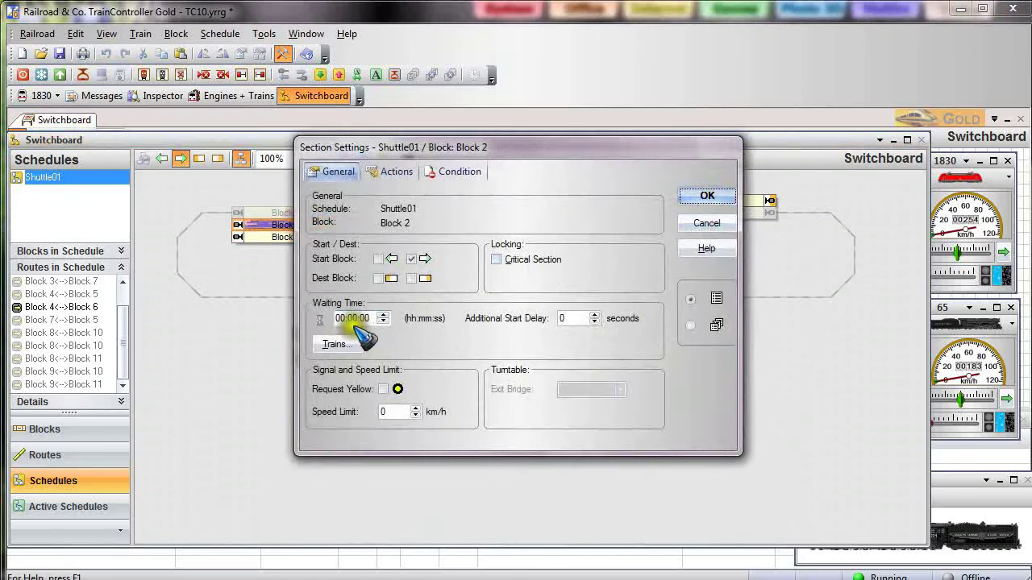
{"action": "left_click", "coordinate": [353, 318]}
{"action": "left_click", "coordinate": [384, 315]}
{"action": "left_click", "coordinate": [384, 315]}
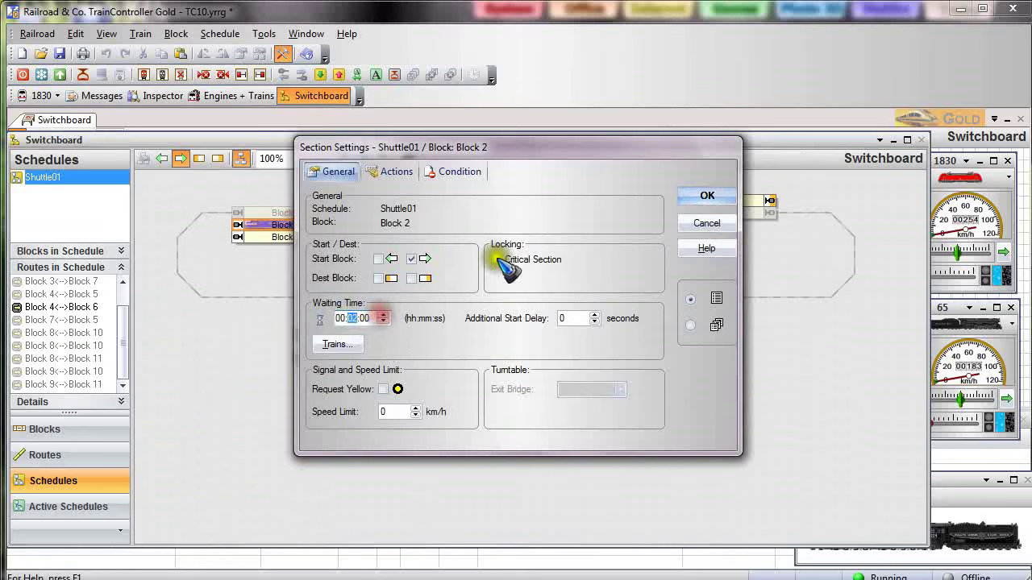
{"action": "left_click", "coordinate": [695, 197]}
Increase the waiting time at Block 6 in the Shuttle01 schedule
{"action": "left_click", "coordinate": [712, 203]}
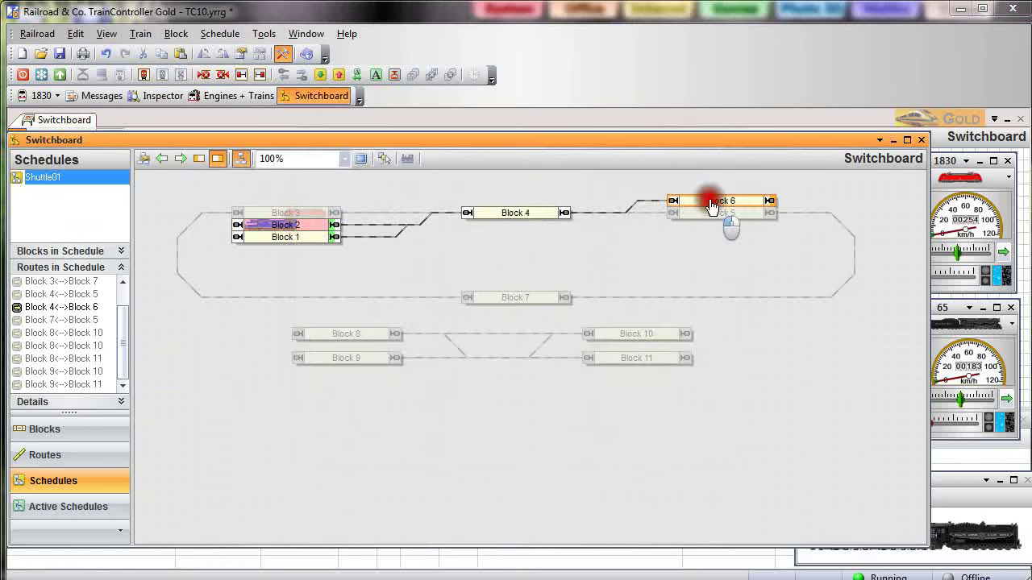
{"action": "double_click", "coordinate": [711, 203]}
{"action": "left_click", "coordinate": [353, 319]}
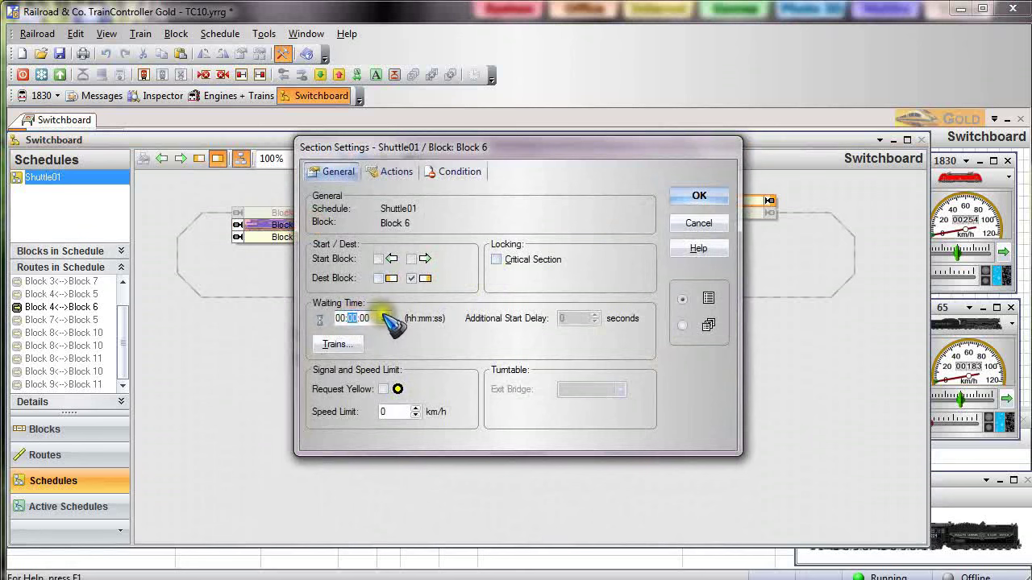
{"action": "left_click", "coordinate": [385, 316]}
{"action": "left_click", "coordinate": [695, 197]}
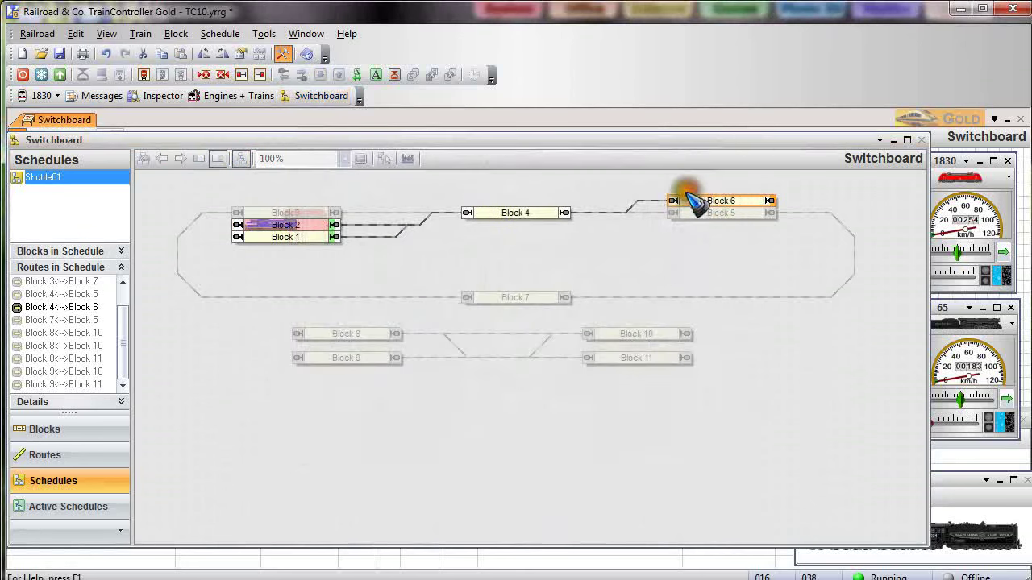
{"action": "left_click", "coordinate": [282, 292]}
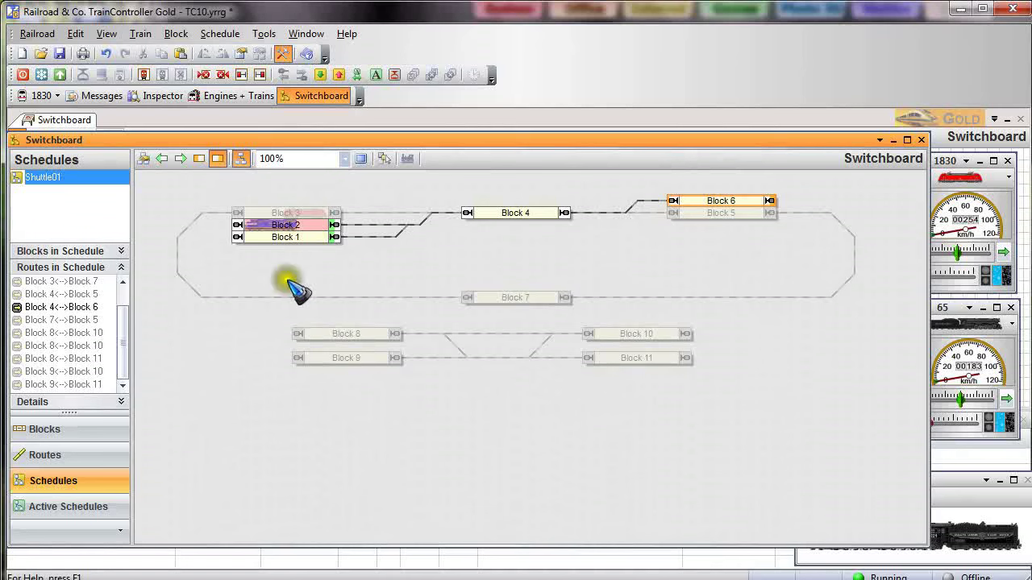
Enable the 'Train may stay in start block' rule in Shuttle01's properties
{"action": "left_click", "coordinate": [57, 179]}
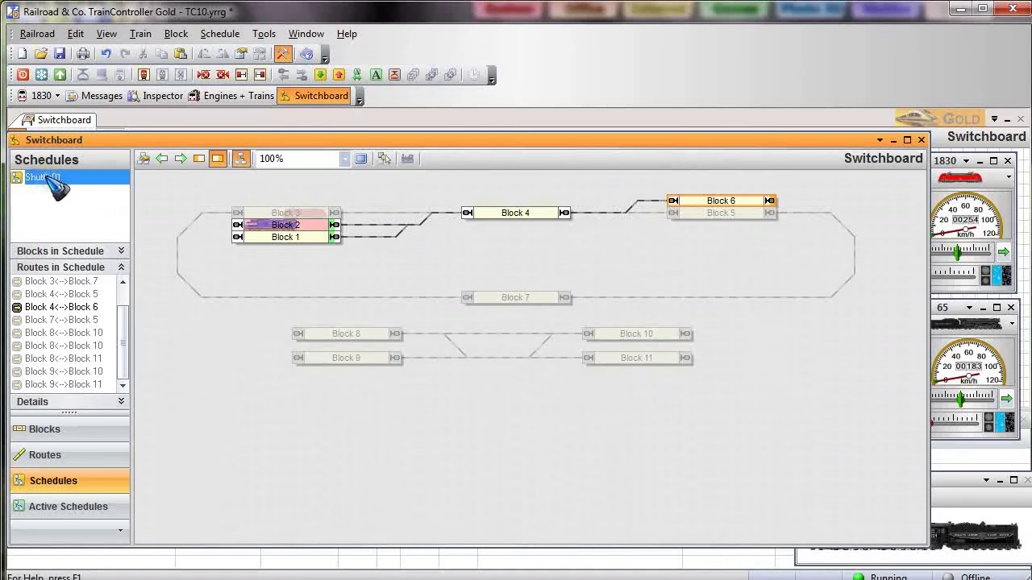
{"action": "double_click", "coordinate": [50, 179]}
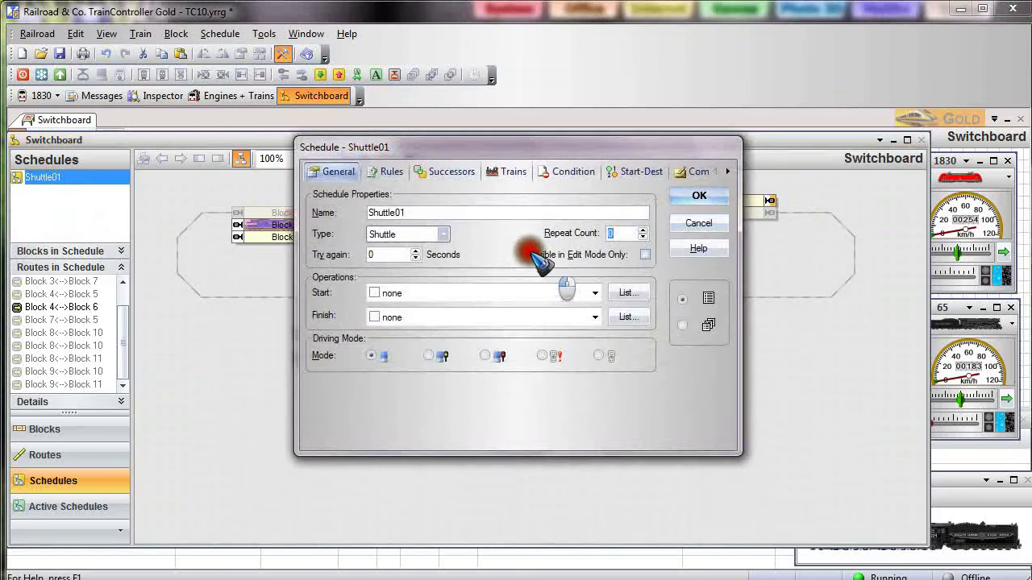
{"action": "left_click", "coordinate": [390, 172]}
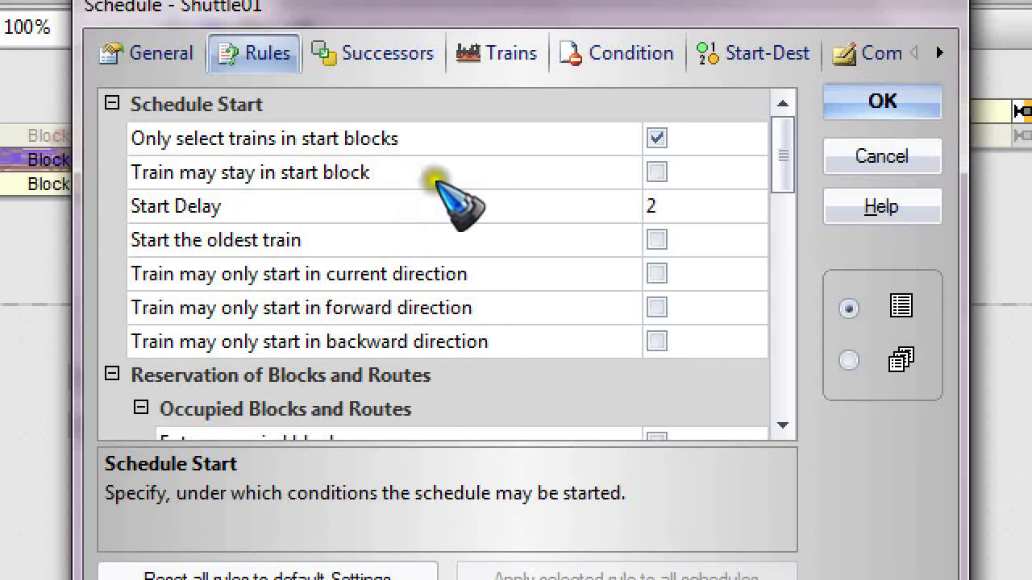
{"action": "left_click", "coordinate": [656, 172]}
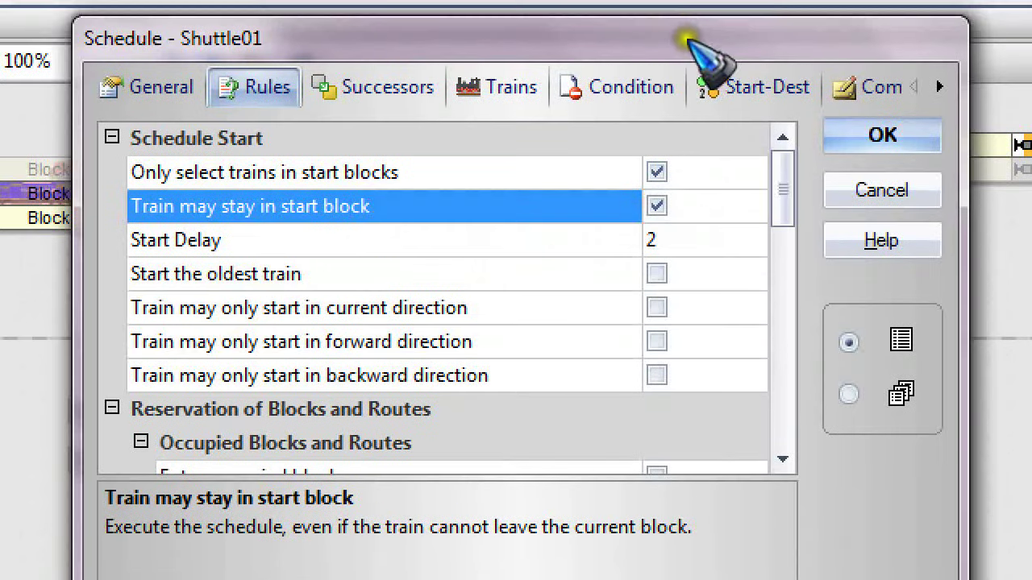
{"action": "left_click_drag", "start_coordinate": [686, 39], "coordinate": [596, 39]}
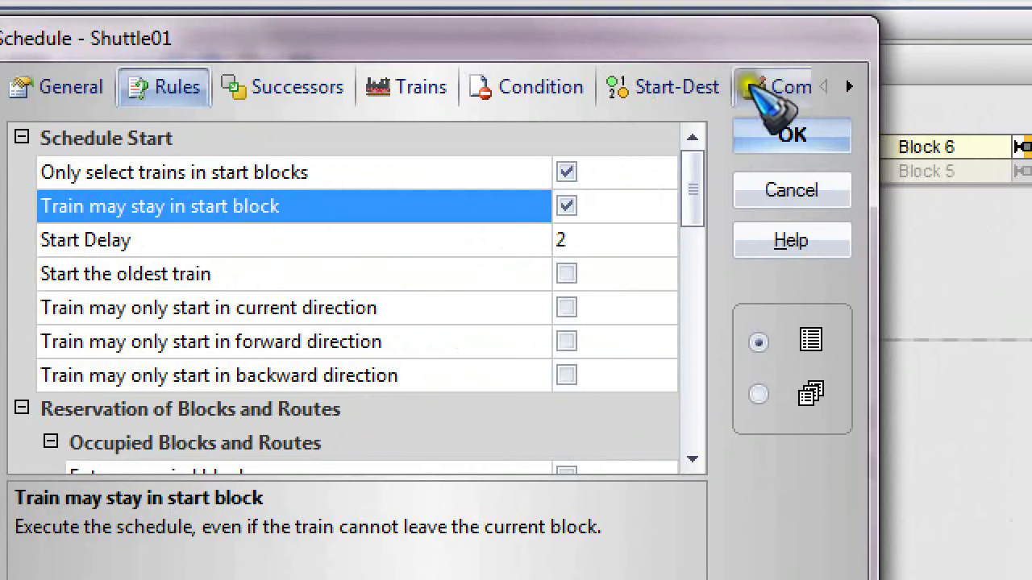
{"action": "left_click", "coordinate": [786, 134]}
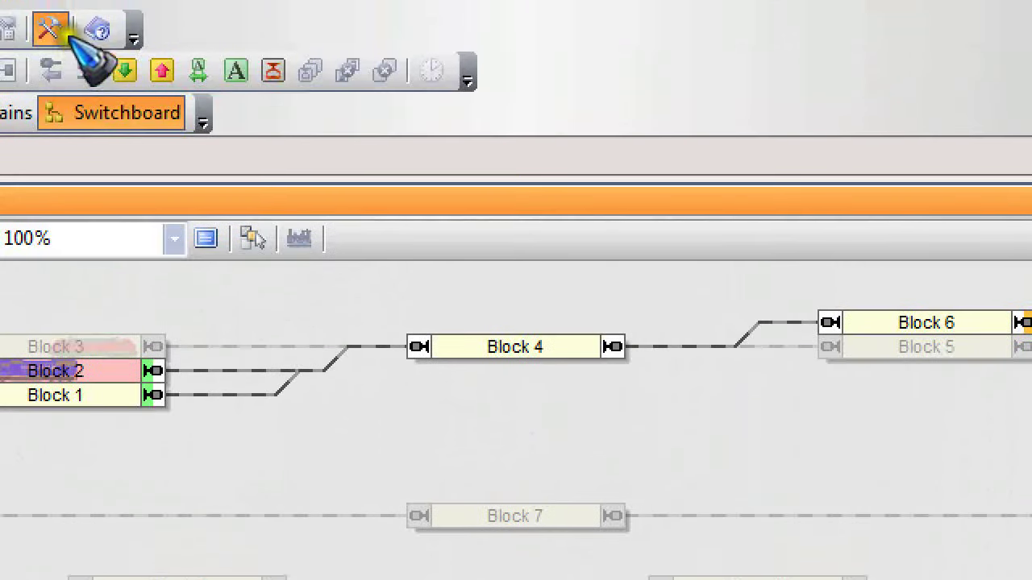
Leave Edit Mode, start Shuttle01 and run the simulator so train 126 heads to Block 6
{"action": "left_click", "coordinate": [63, 34]}
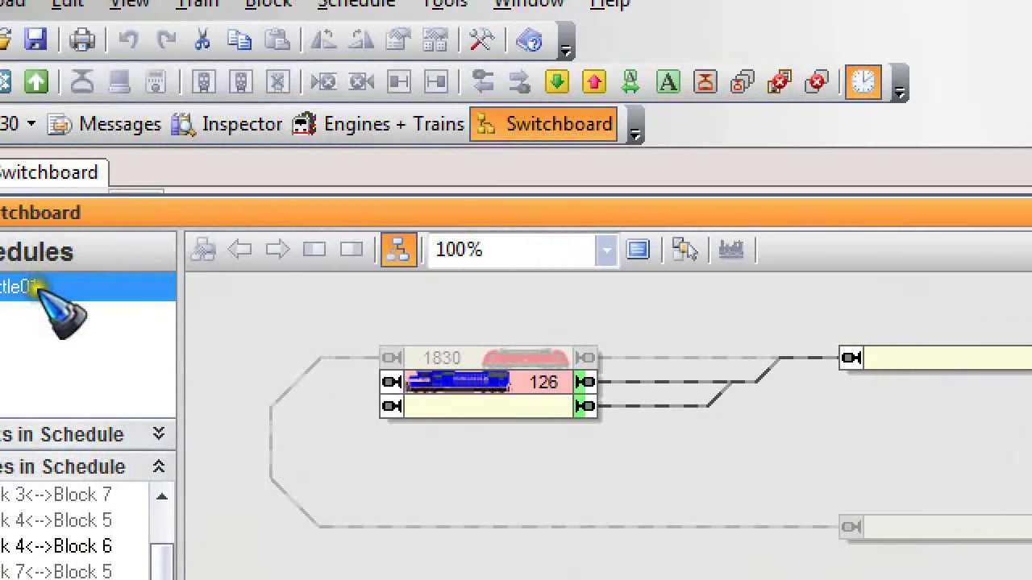
{"action": "right_click", "coordinate": [36, 289]}
{"action": "left_click", "coordinate": [90, 299]}
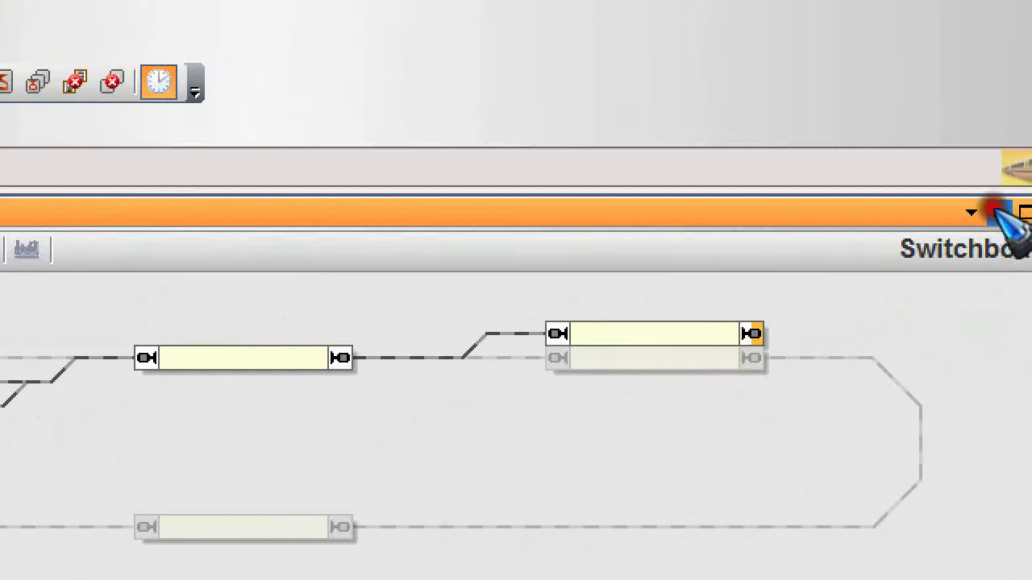
{"action": "left_click_drag", "start_coordinate": [1014, 202], "coordinate": [543, 531]}
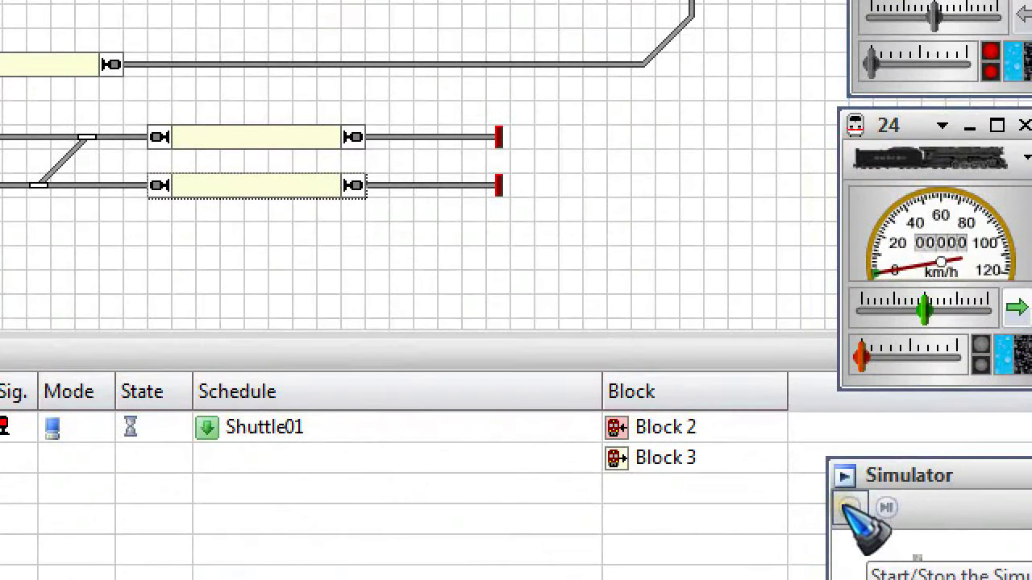
{"action": "left_click", "coordinate": [849, 523]}
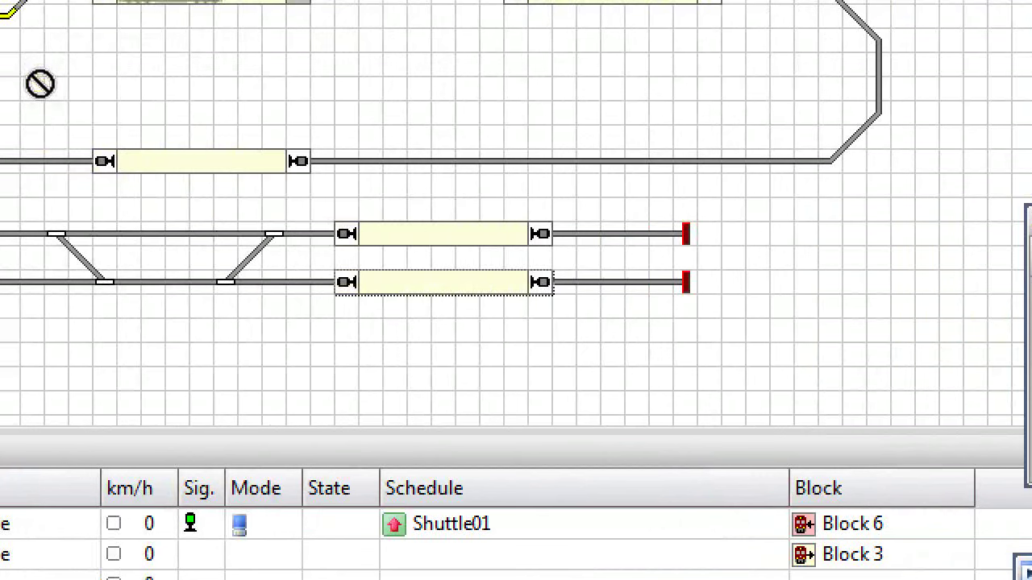
Stop all trains, with 126 halted in Block 6 and 1830 in Block 3
{"action": "left_click_drag", "start_coordinate": [40, 83], "coordinate": [153, 85]}
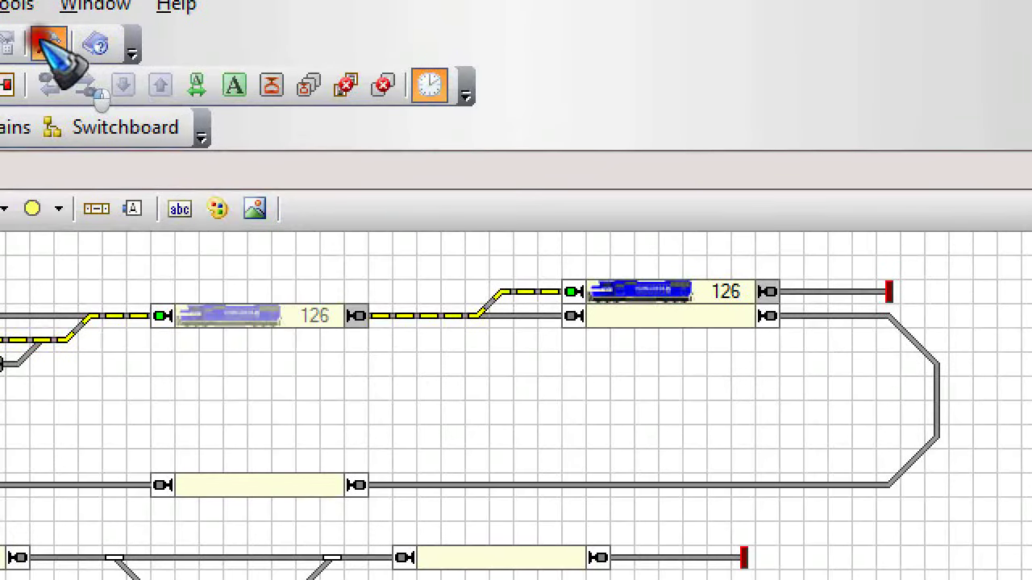
{"action": "left_click", "coordinate": [44, 42]}
{"action": "left_click", "coordinate": [663, 542]}
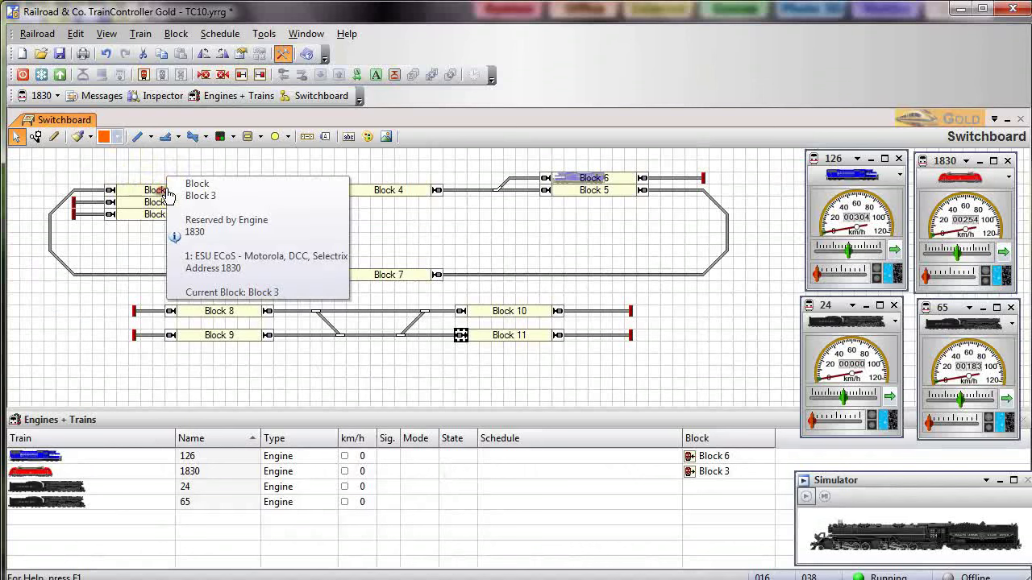
{"action": "left_click_drag", "start_coordinate": [167, 195], "coordinate": [305, 176]}
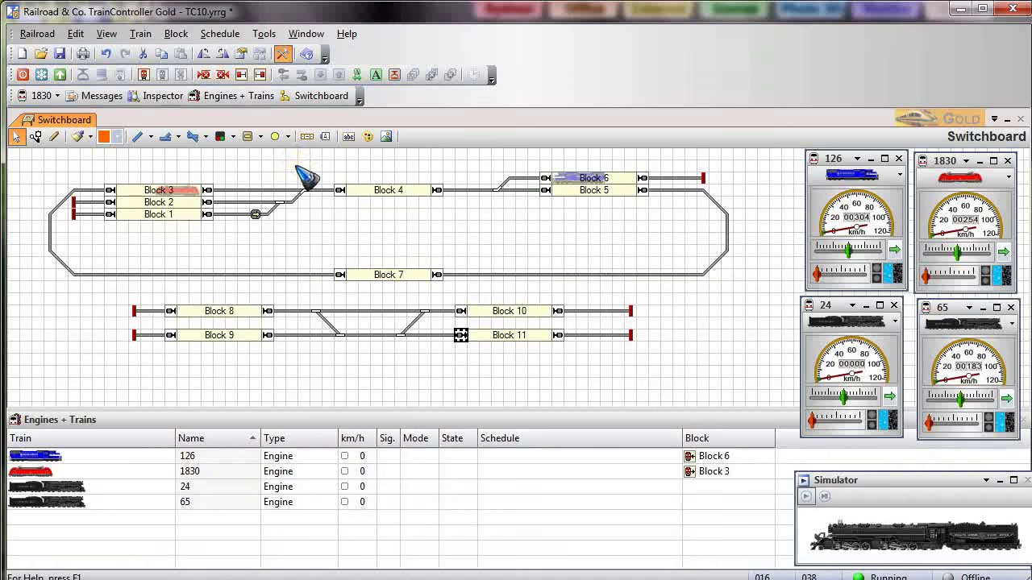
Add a schedule named Cycle01 of type Cycle whose train may stay in its start block
{"action": "left_click", "coordinate": [321, 96]}
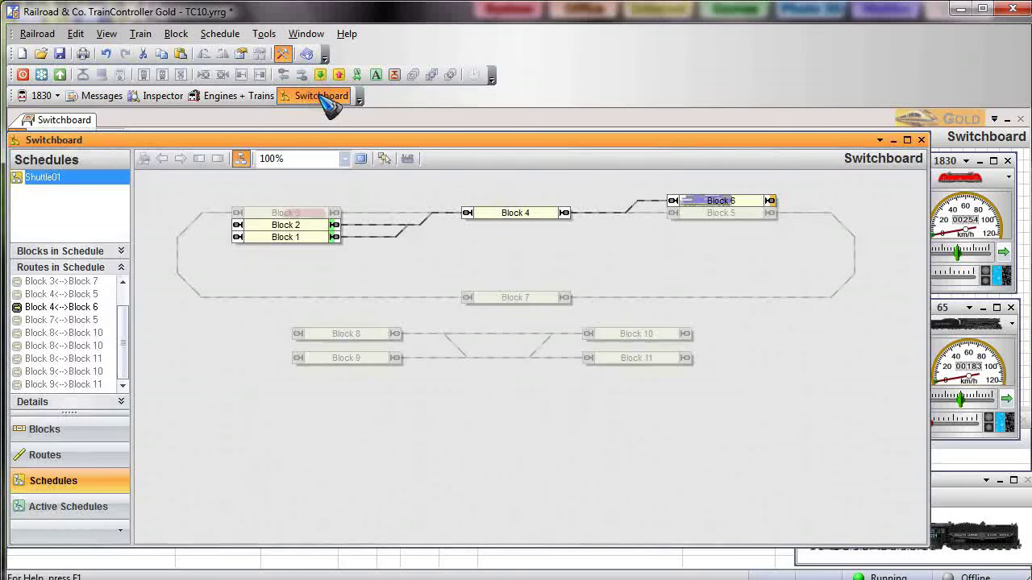
{"action": "left_click", "coordinate": [220, 34]}
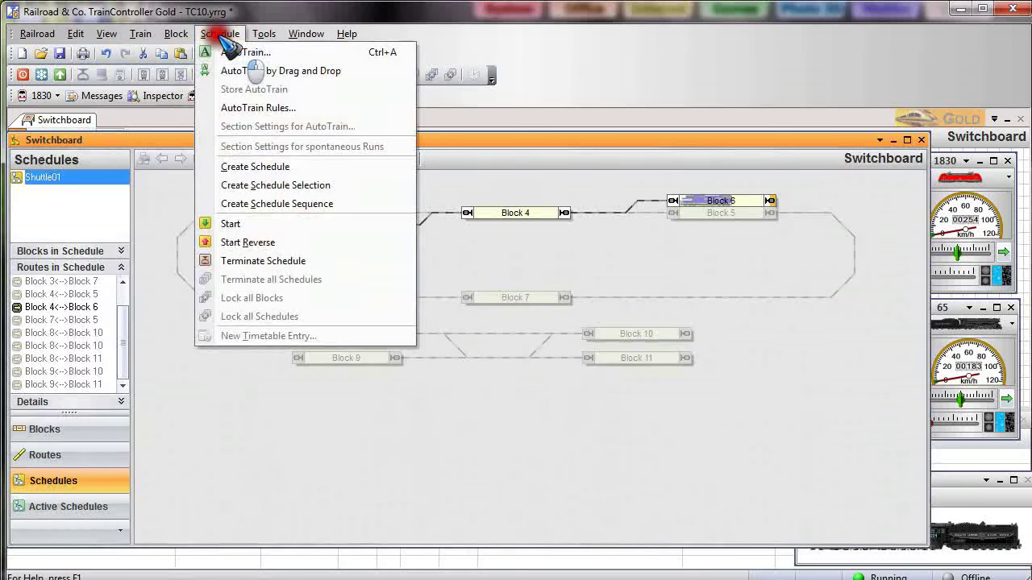
{"action": "left_click", "coordinate": [298, 167]}
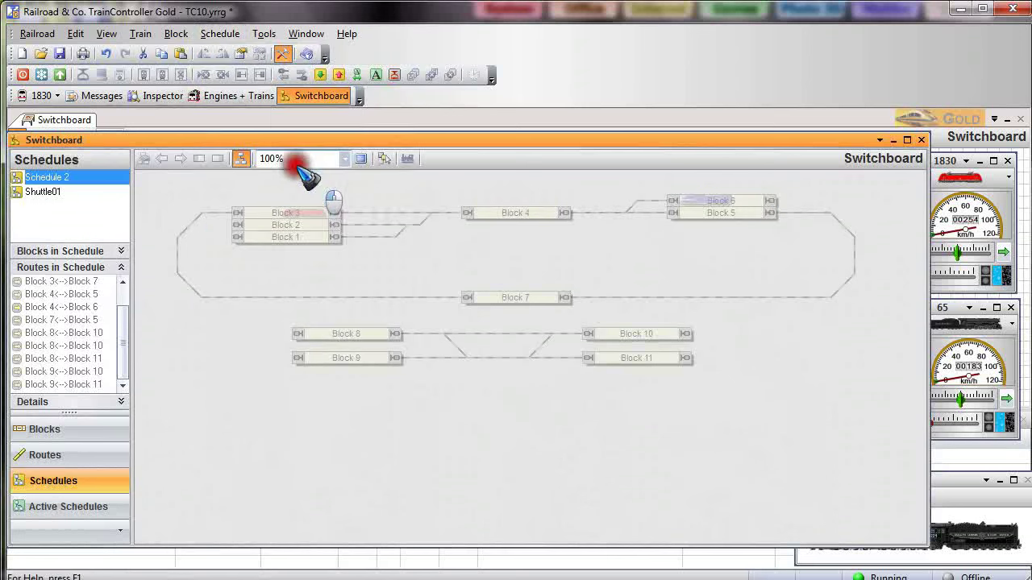
{"action": "double_click", "coordinate": [53, 178]}
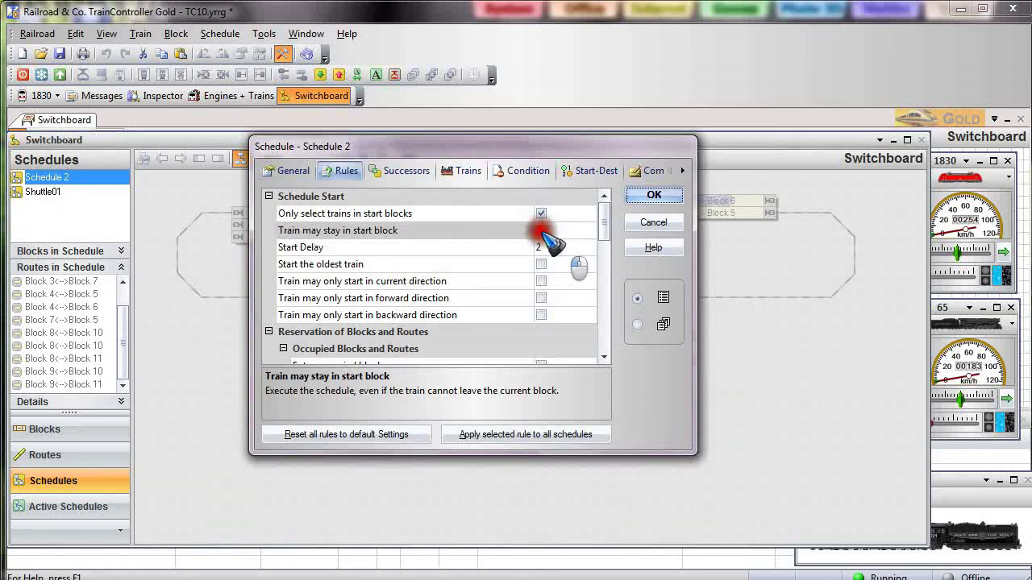
{"action": "left_click", "coordinate": [540, 231]}
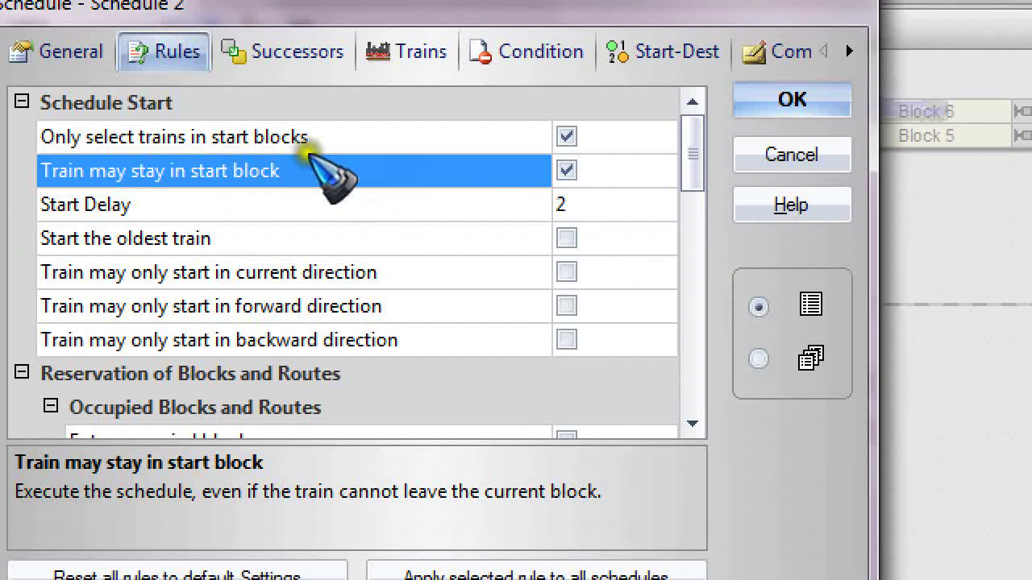
{"action": "left_click", "coordinate": [64, 58]}
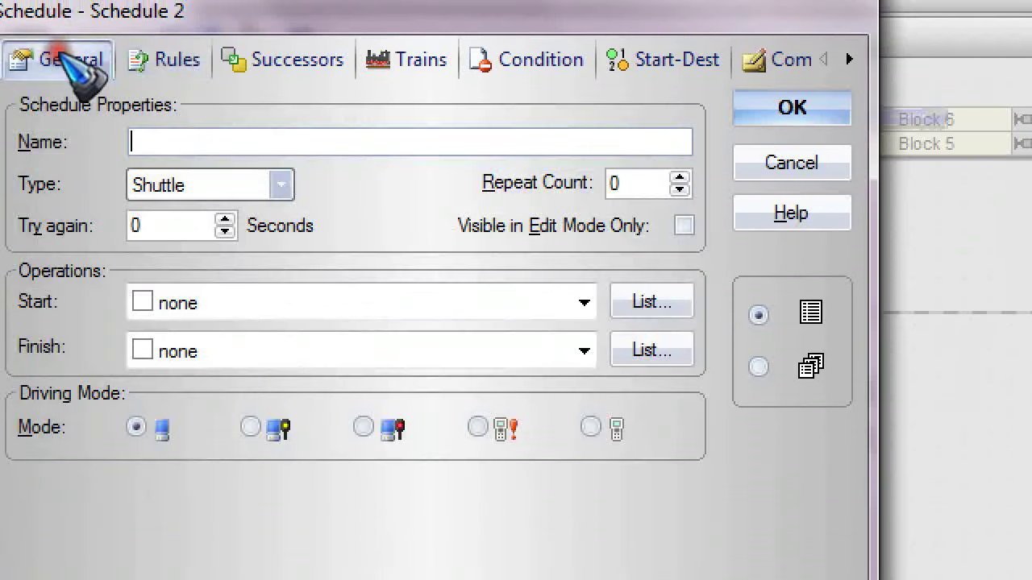
{"action": "left_click", "coordinate": [189, 141]}
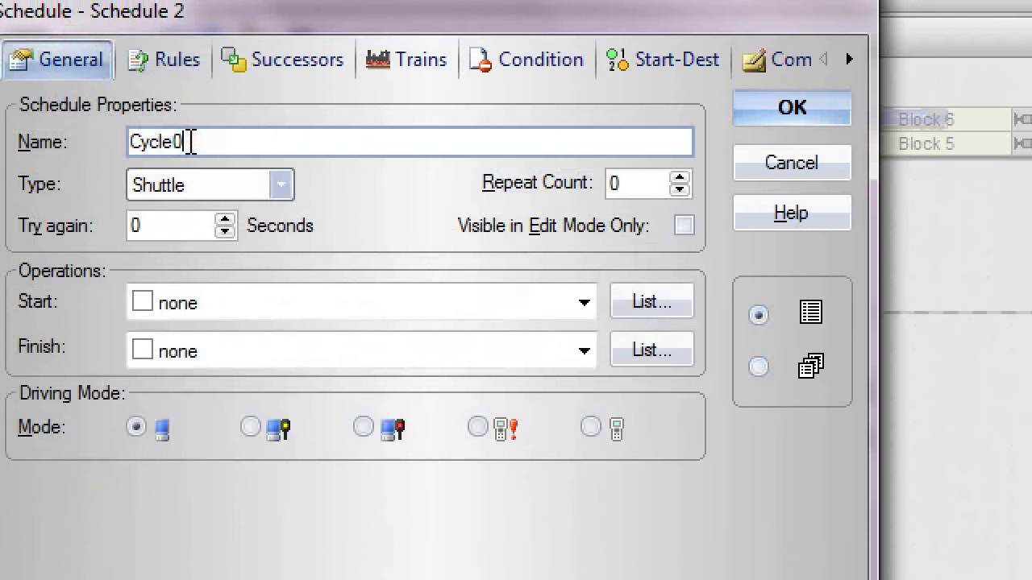
{"action": "left_click", "coordinate": [194, 187]}
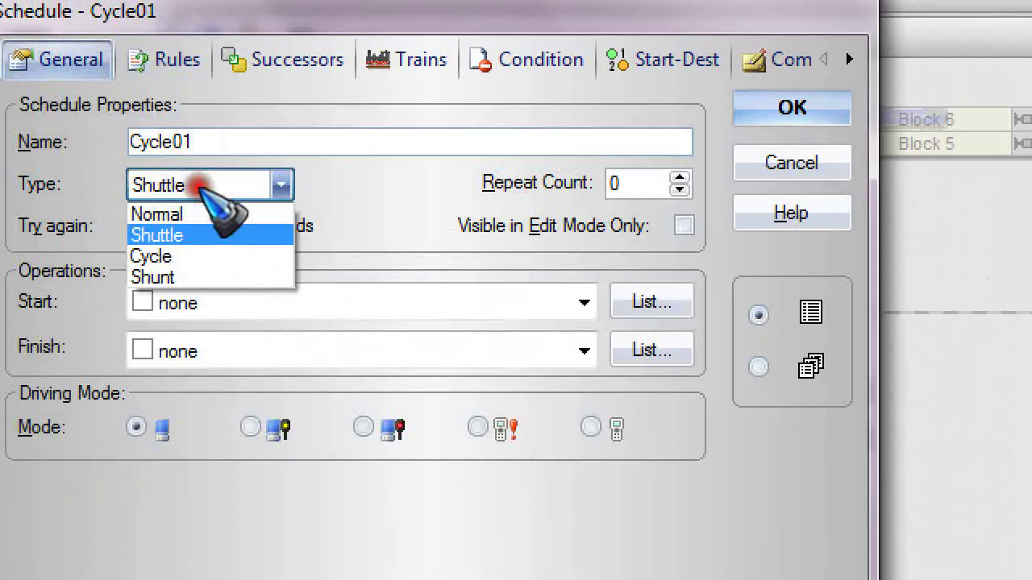
{"action": "left_click", "coordinate": [186, 257]}
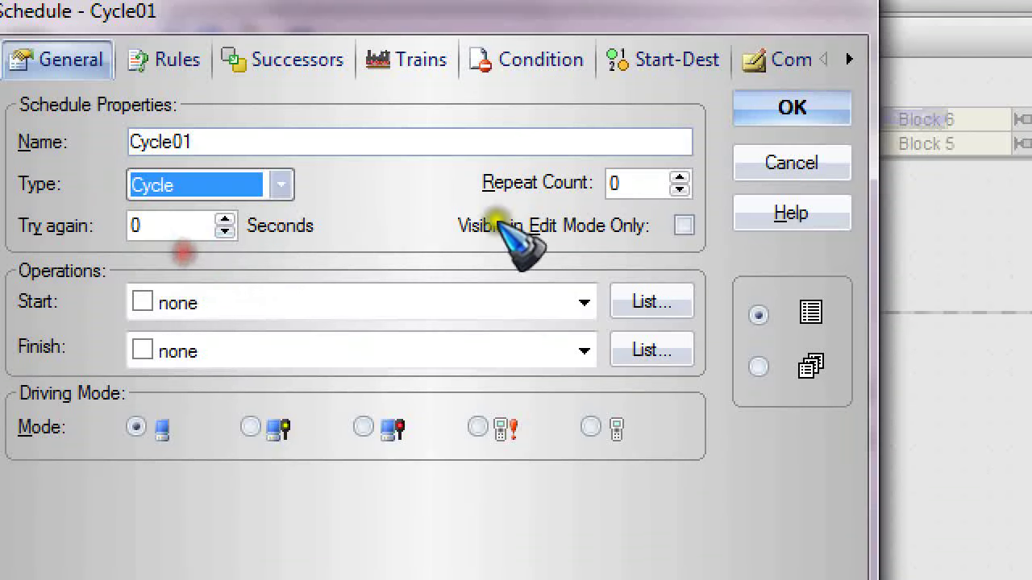
{"action": "left_click", "coordinate": [633, 183]}
{"action": "left_click", "coordinate": [786, 105]}
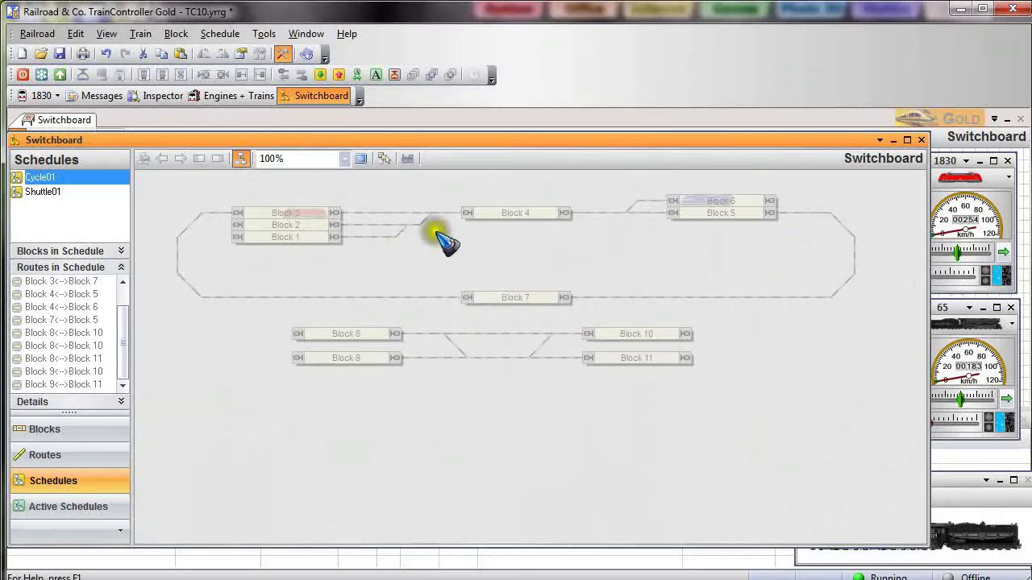
Enable Pick from Block Diagram and preview the routes between Blocks 3, 4, 5 and 7
{"action": "left_click_drag", "start_coordinate": [127, 319], "coordinate": [125, 297]}
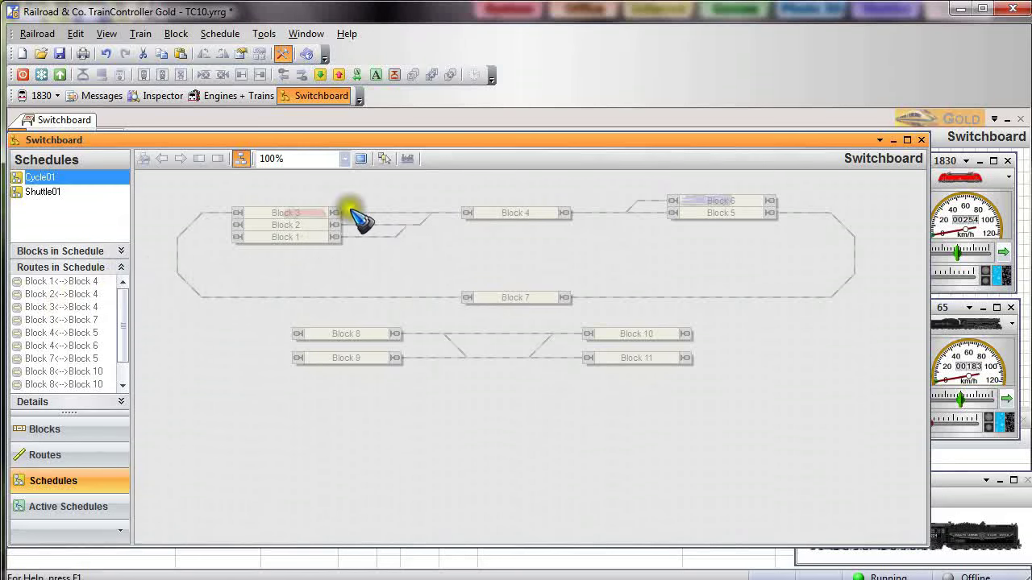
{"action": "left_click", "coordinate": [391, 165]}
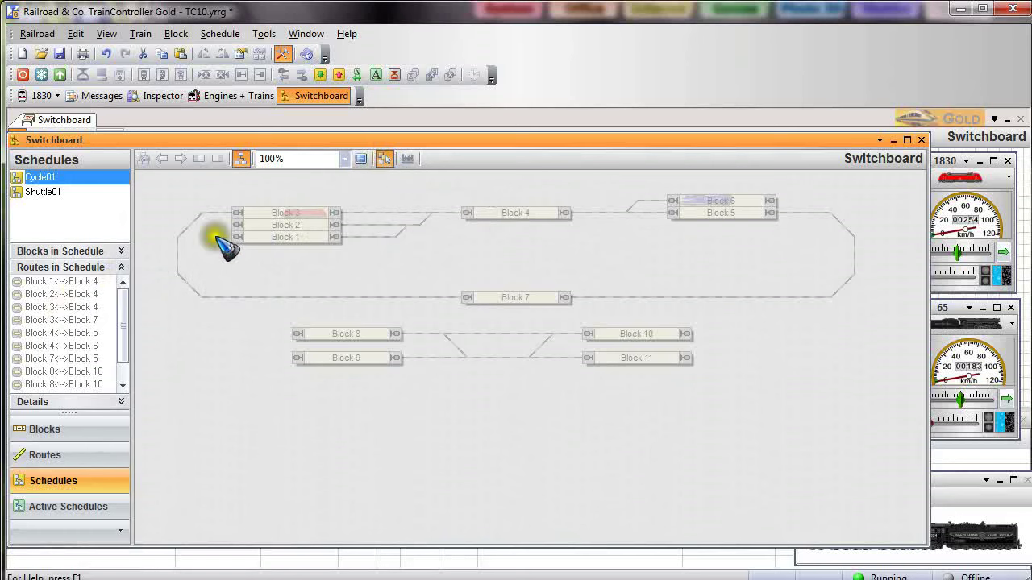
{"action": "left_click", "coordinate": [59, 314]}
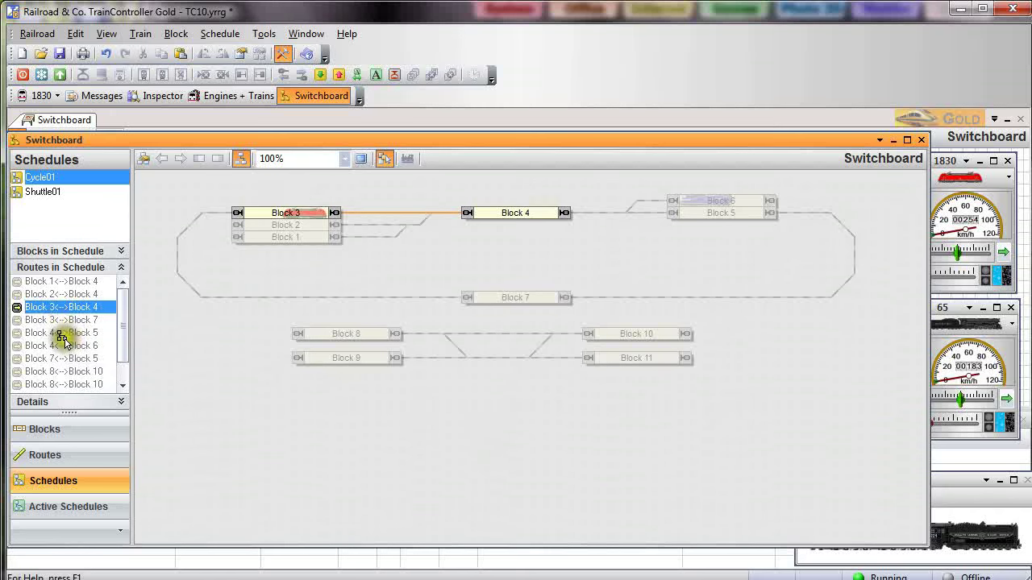
{"action": "left_click", "coordinate": [62, 334]}
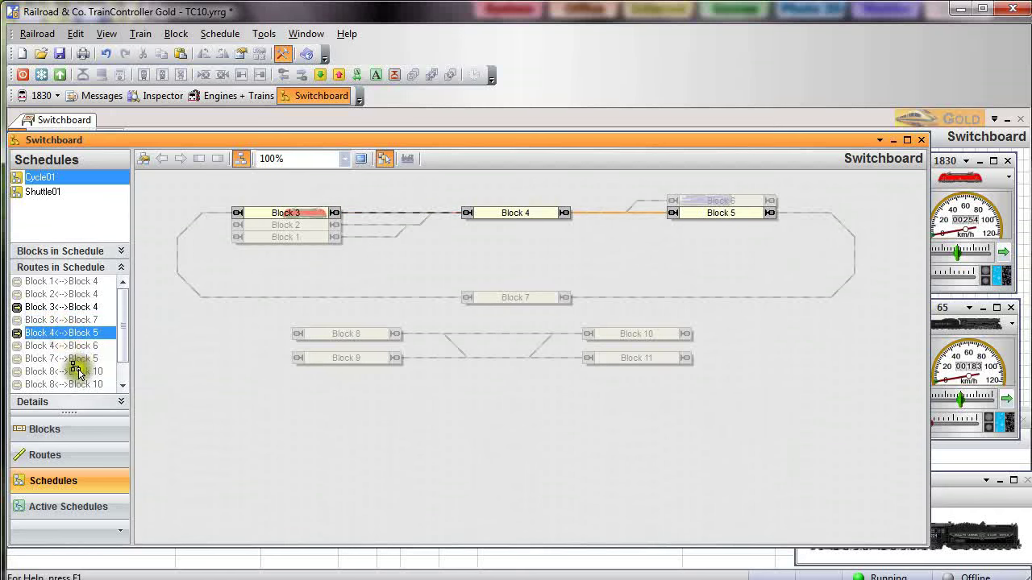
{"action": "left_click", "coordinate": [66, 365]}
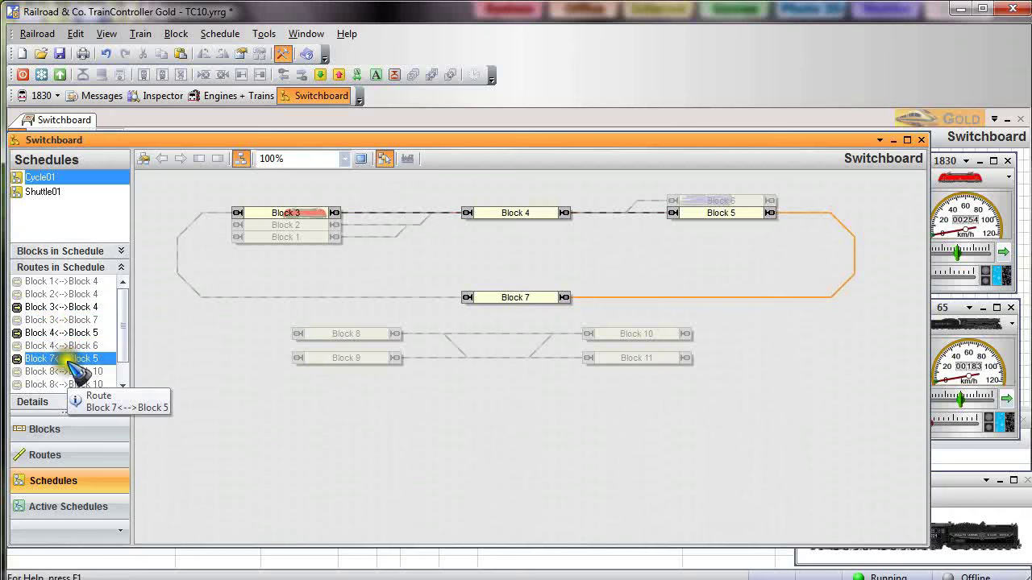
{"action": "left_click", "coordinate": [66, 320]}
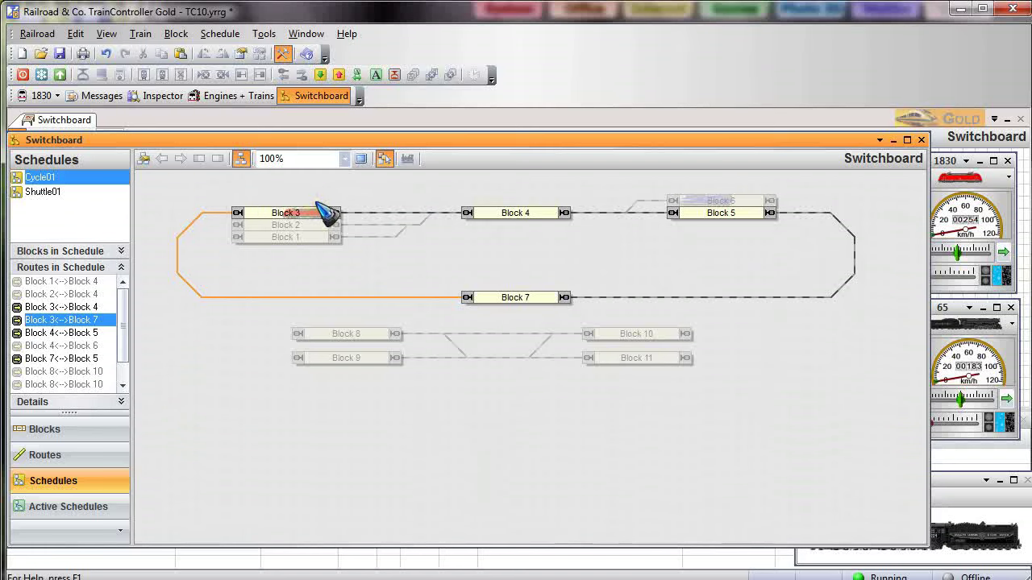
Set Block 3 as both start and destination block of Cycle01, heading right
{"action": "left_click", "coordinate": [290, 216]}
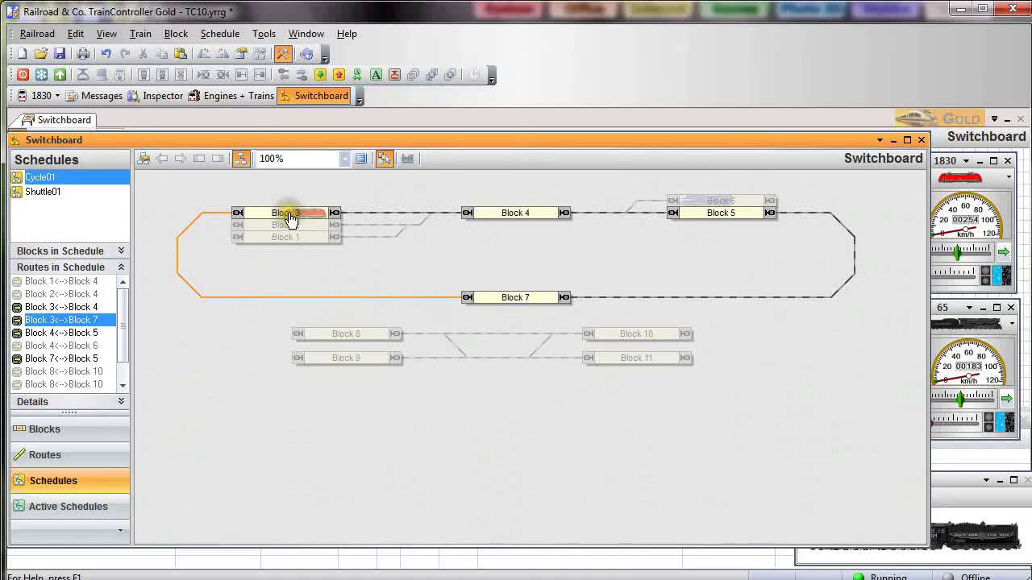
{"action": "left_click", "coordinate": [289, 216]}
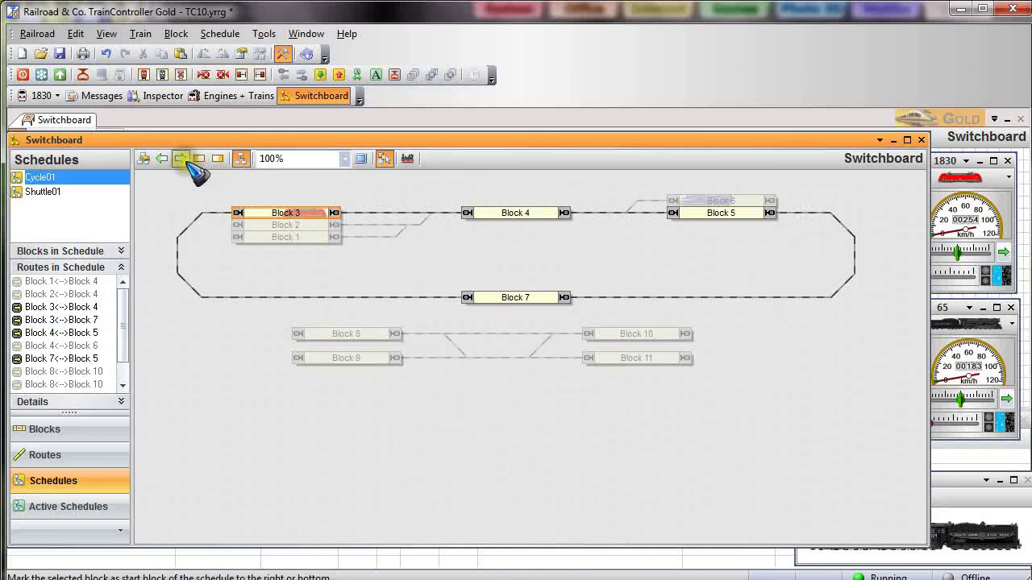
{"action": "left_click", "coordinate": [182, 159]}
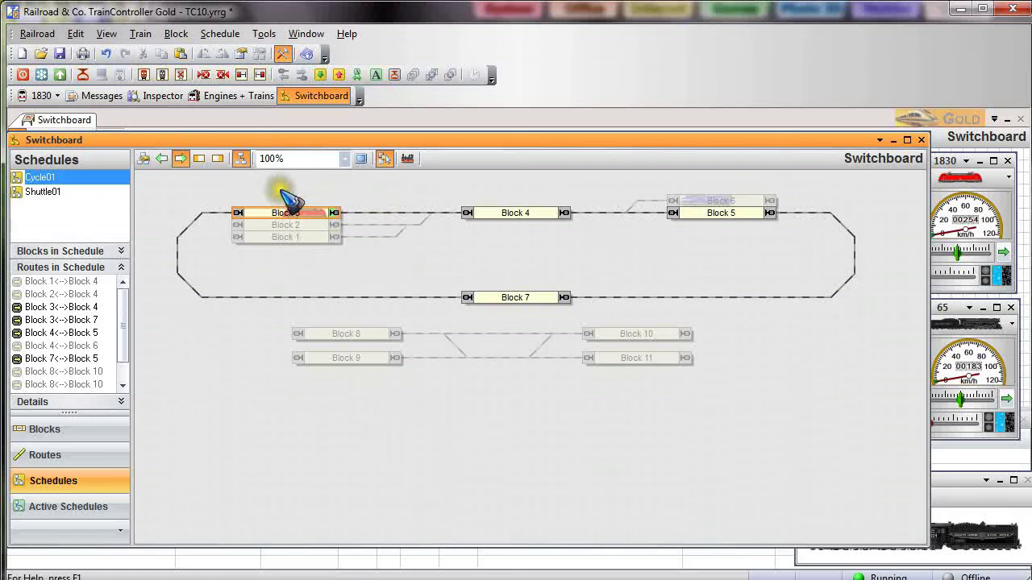
{"action": "left_click", "coordinate": [218, 158]}
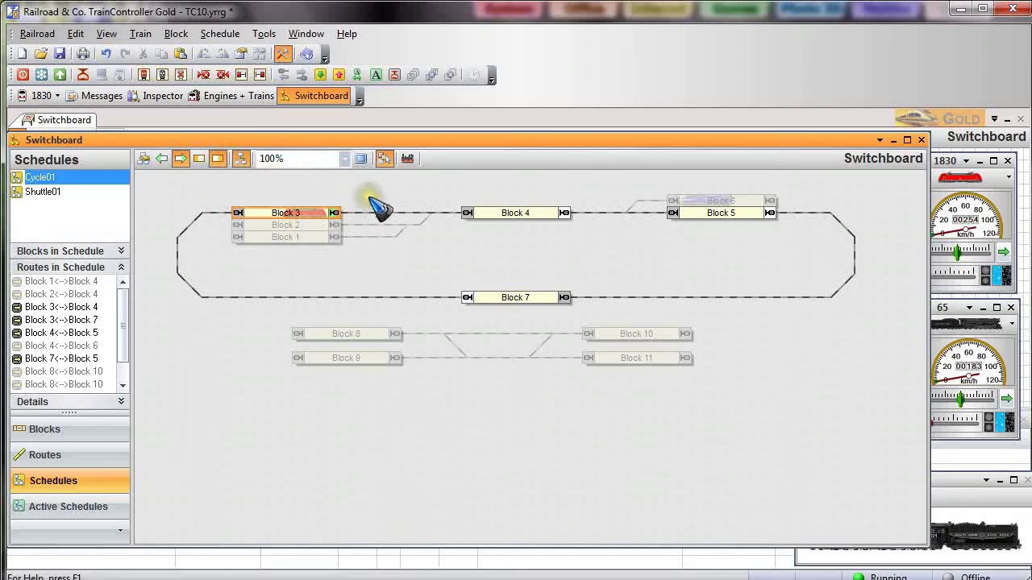
Set Cycle01's waiting time at Block 3 to two minutes
{"action": "double_click", "coordinate": [280, 217]}
{"action": "left_click", "coordinate": [347, 318]}
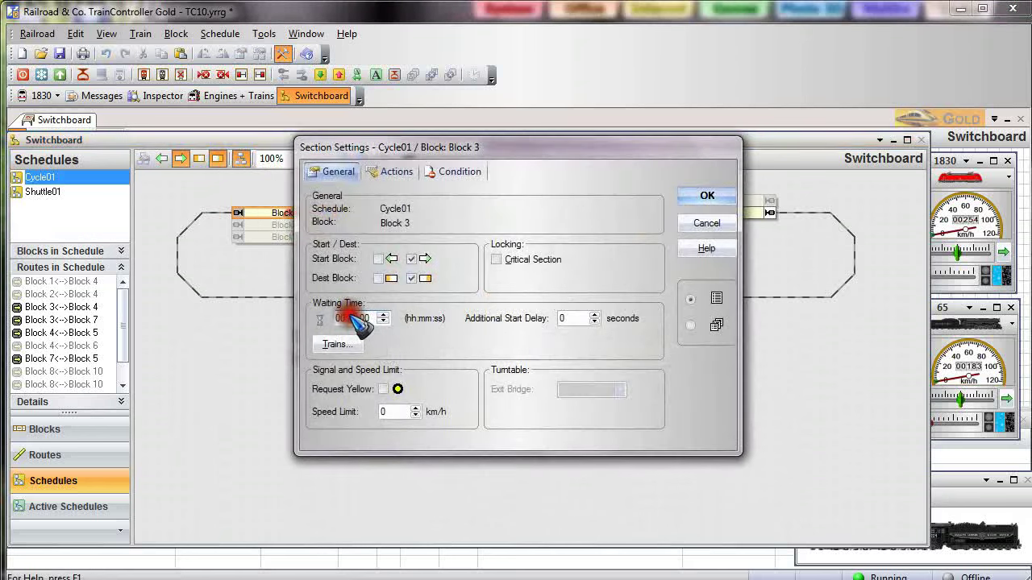
{"action": "left_click", "coordinate": [384, 314]}
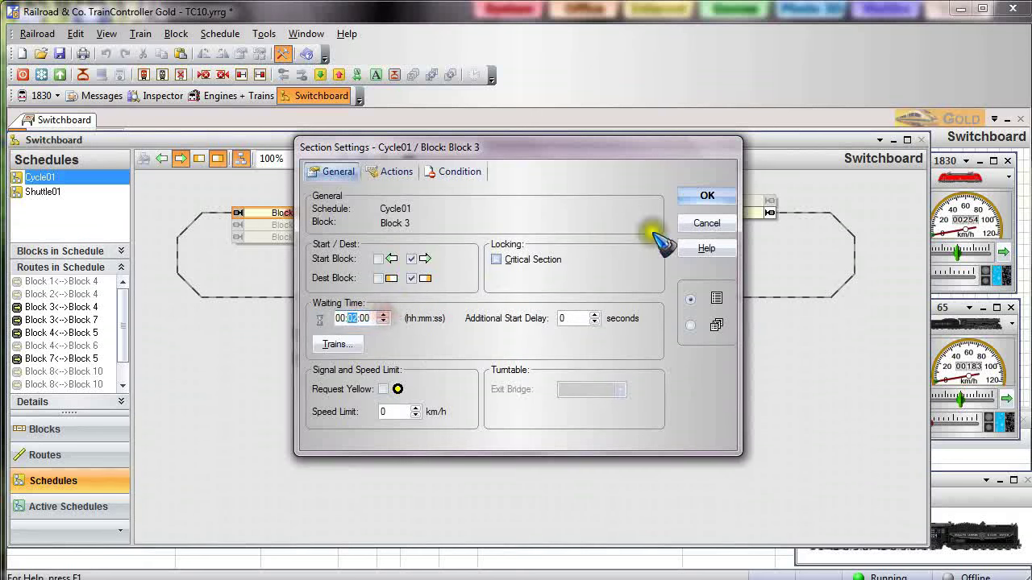
{"action": "left_click", "coordinate": [707, 196]}
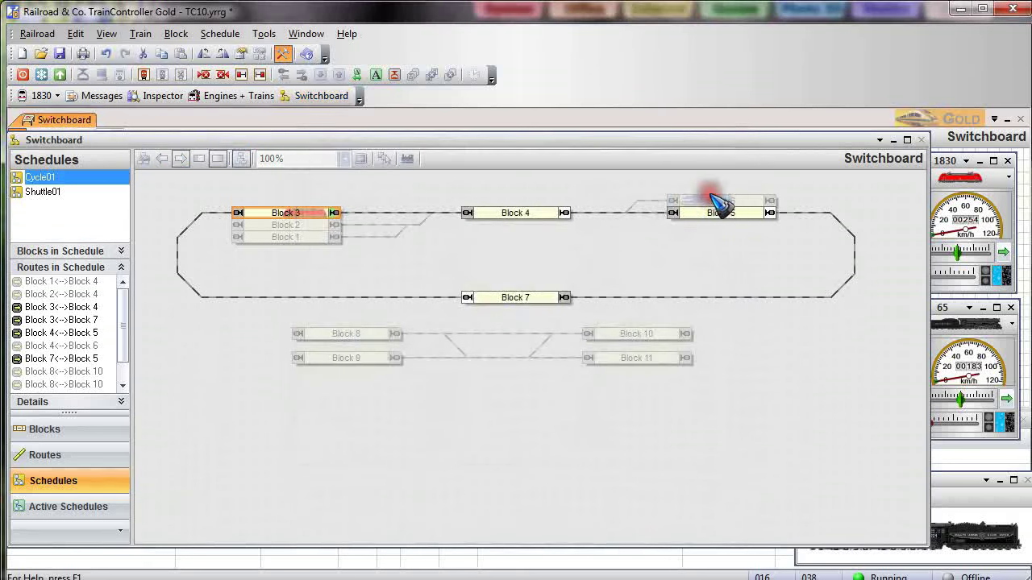
Raise Cycle01's waiting time at Block 7 to two minutes
{"action": "left_click", "coordinate": [511, 300]}
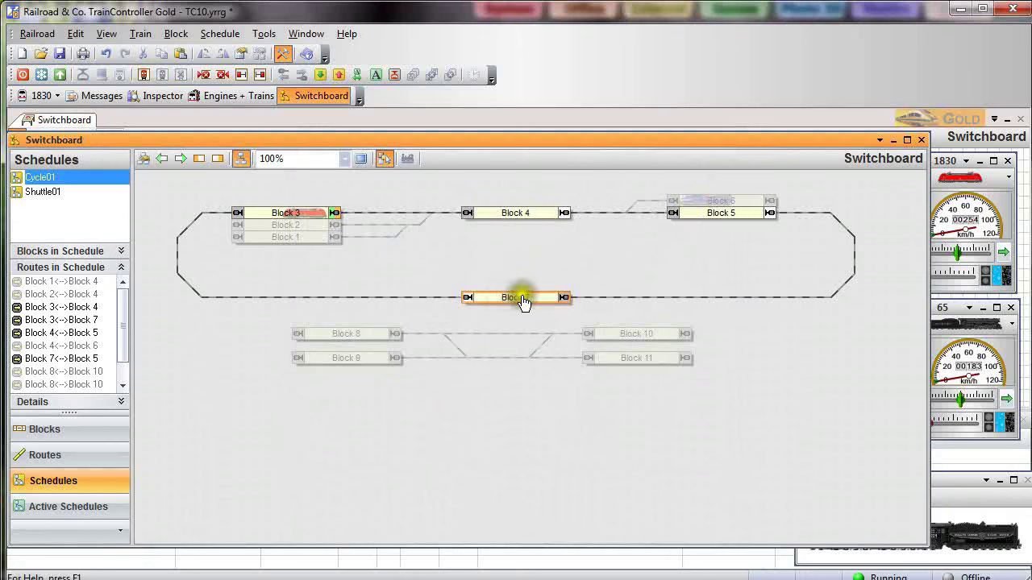
{"action": "double_click", "coordinate": [514, 299]}
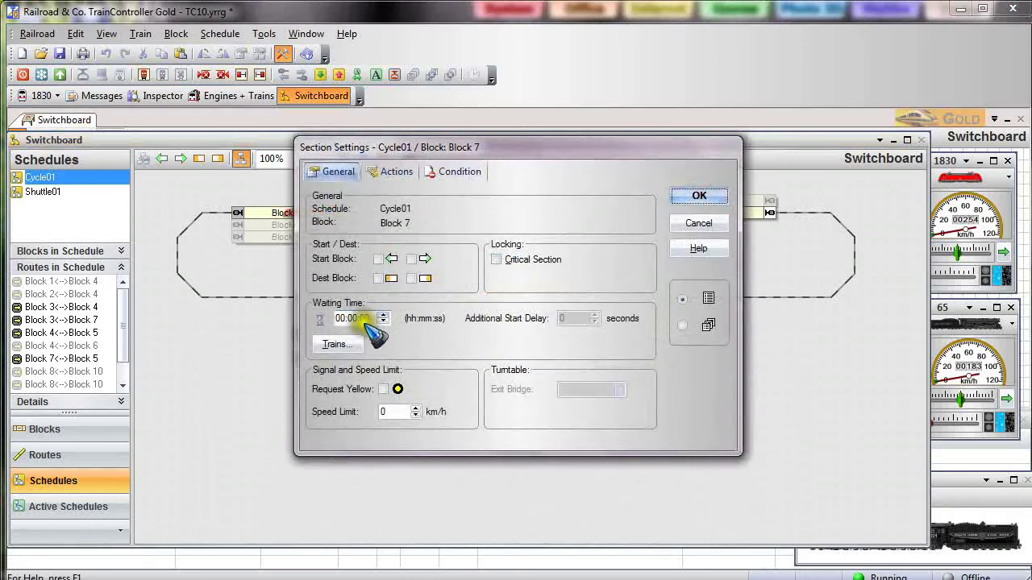
{"action": "left_click", "coordinate": [383, 315]}
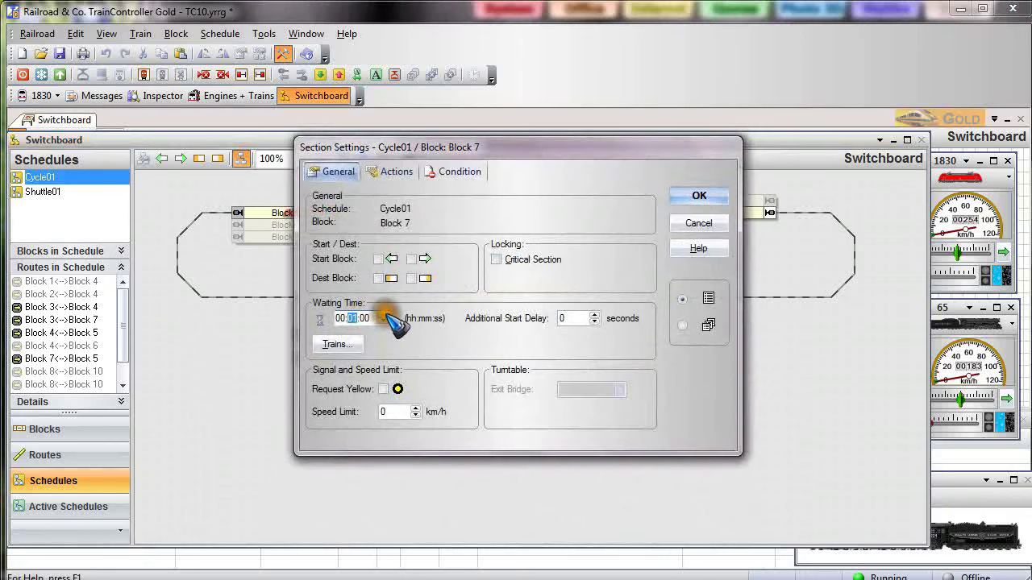
{"action": "left_click", "coordinate": [384, 314]}
{"action": "left_click", "coordinate": [696, 198]}
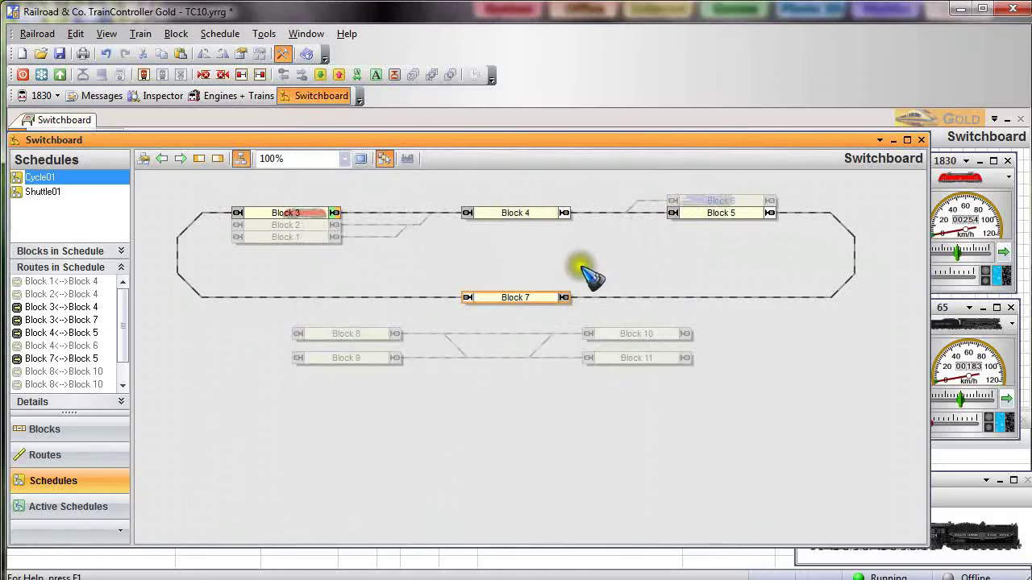
Leave Edit Mode restarting previous schedules, start Cycle01, and close the floating switchboard
{"action": "left_click", "coordinate": [282, 54]}
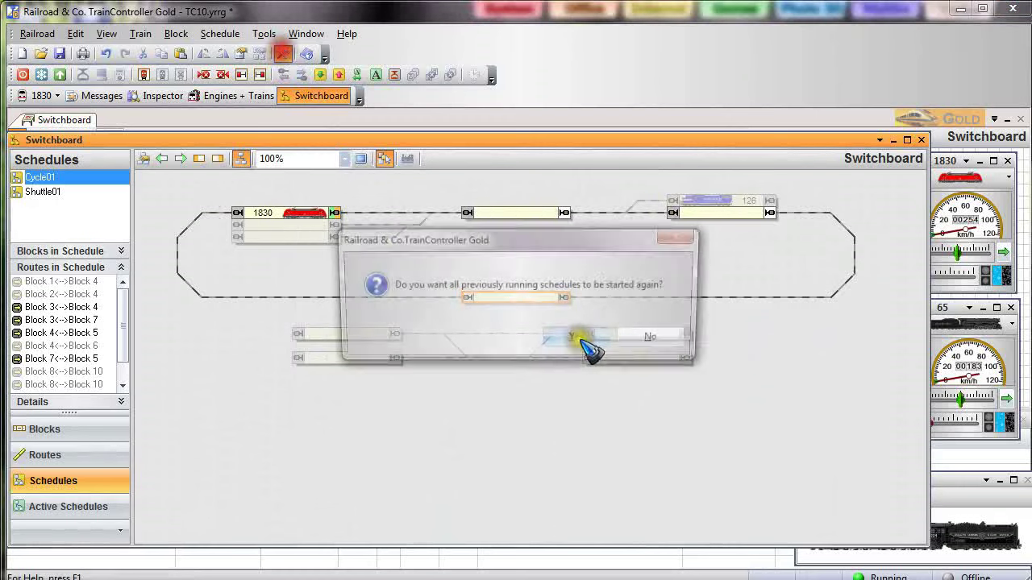
{"action": "left_click", "coordinate": [579, 339]}
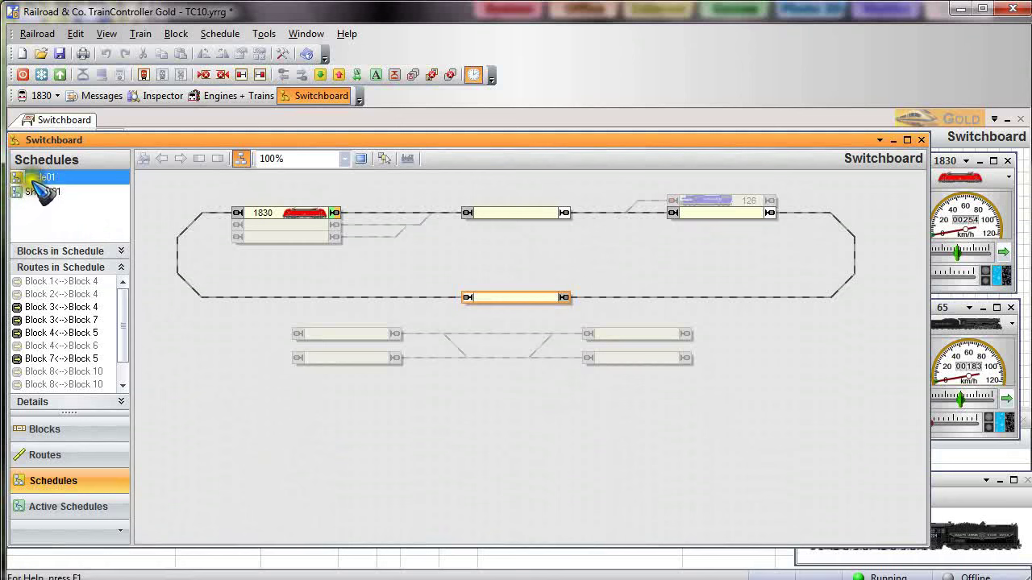
{"action": "left_click", "coordinate": [34, 172]}
{"action": "right_click", "coordinate": [36, 174]}
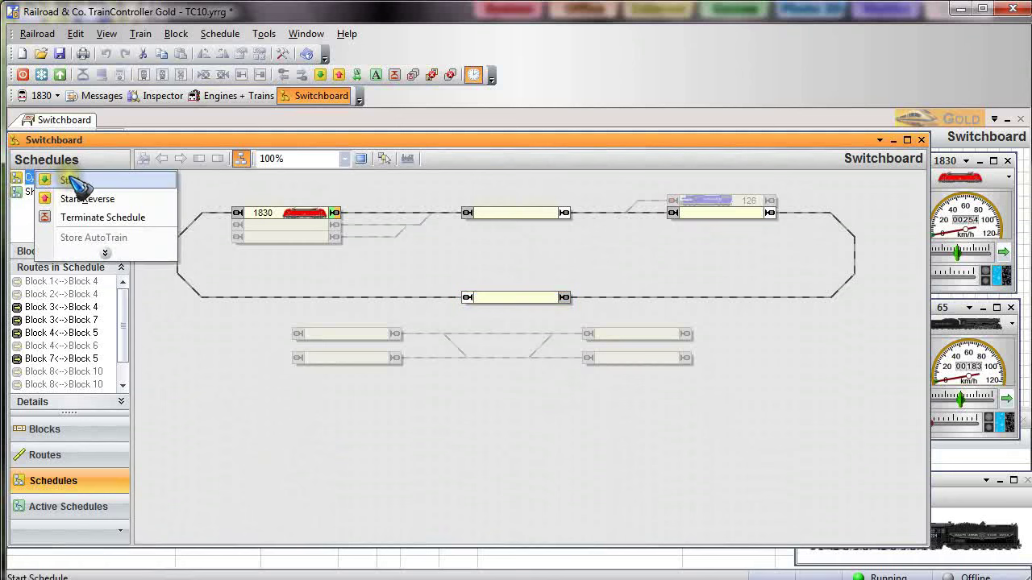
{"action": "left_click", "coordinate": [72, 181]}
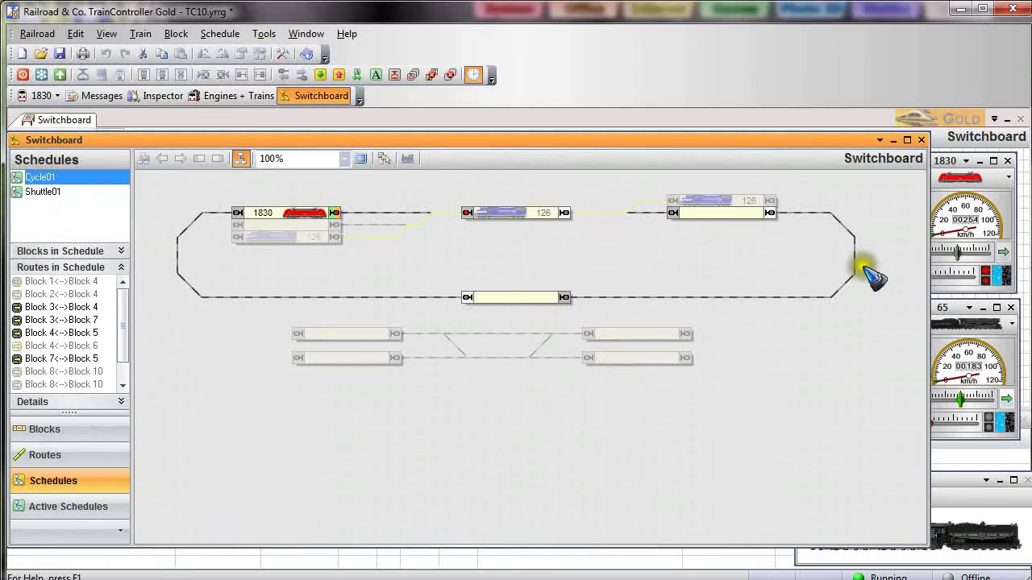
{"action": "left_click", "coordinate": [902, 140]}
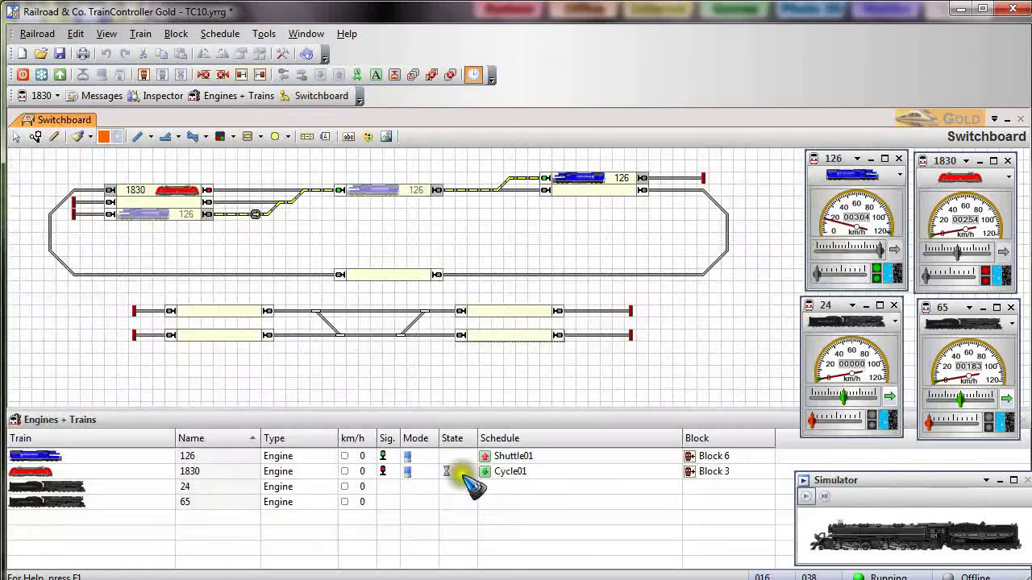
Run the simulator while train 126 returns to Block 1 and 1830 leaves Block 3
{"action": "left_click", "coordinate": [813, 502]}
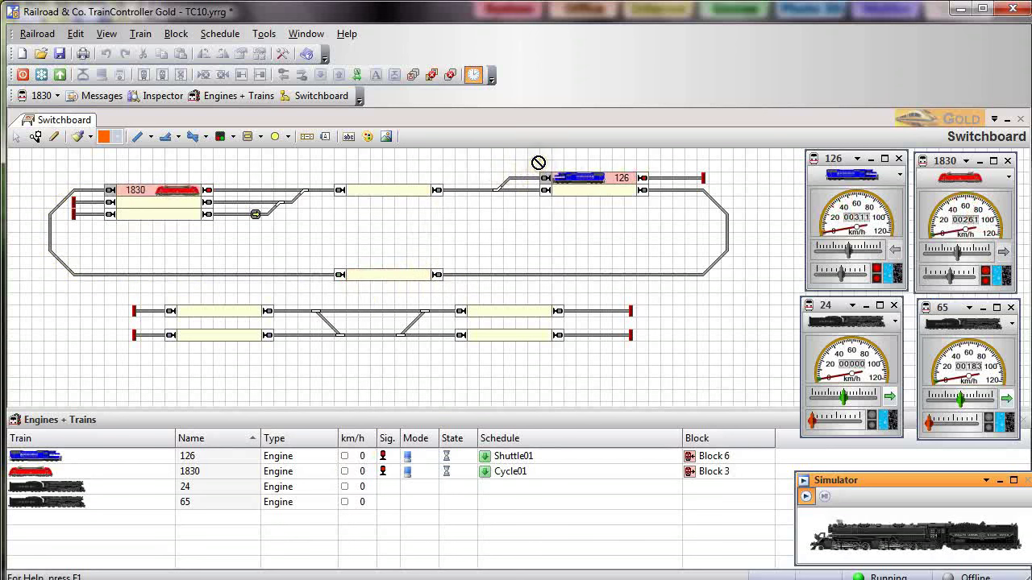
{"action": "left_click_drag", "start_coordinate": [538, 163], "coordinate": [402, 292]}
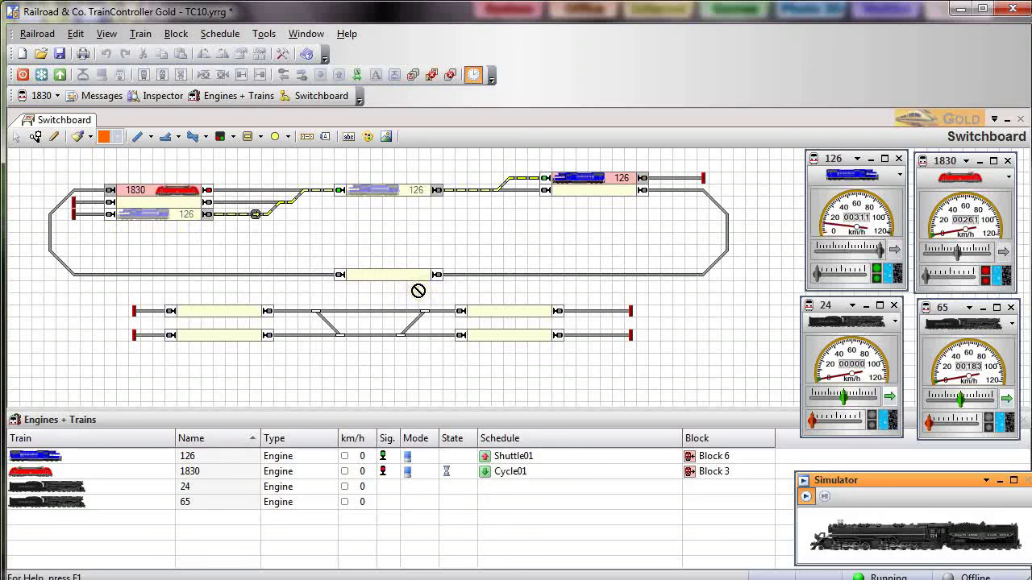
{"action": "left_click_drag", "start_coordinate": [418, 290], "coordinate": [382, 297]}
{"action": "left_click_drag", "start_coordinate": [339, 295], "coordinate": [403, 292]}
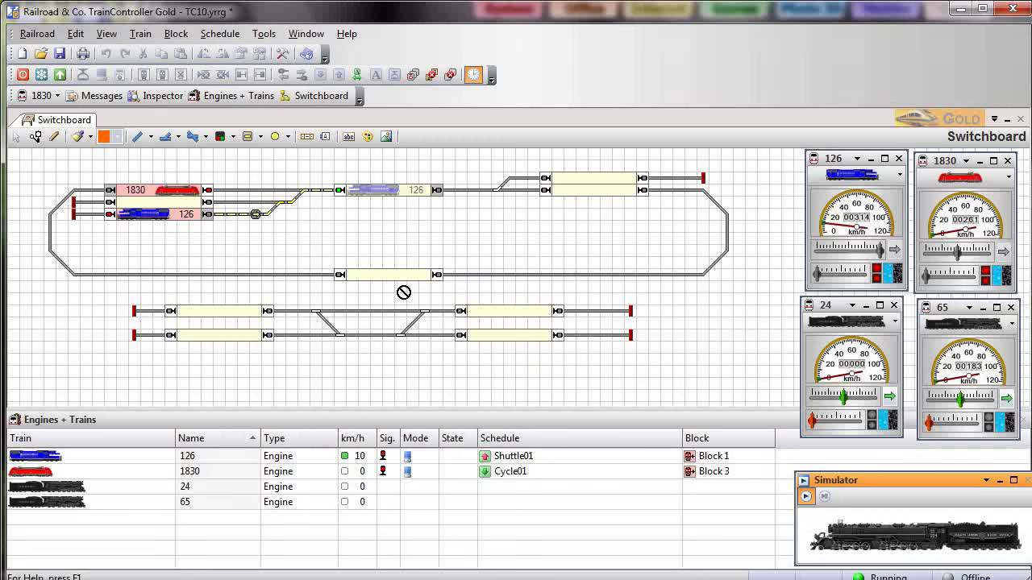